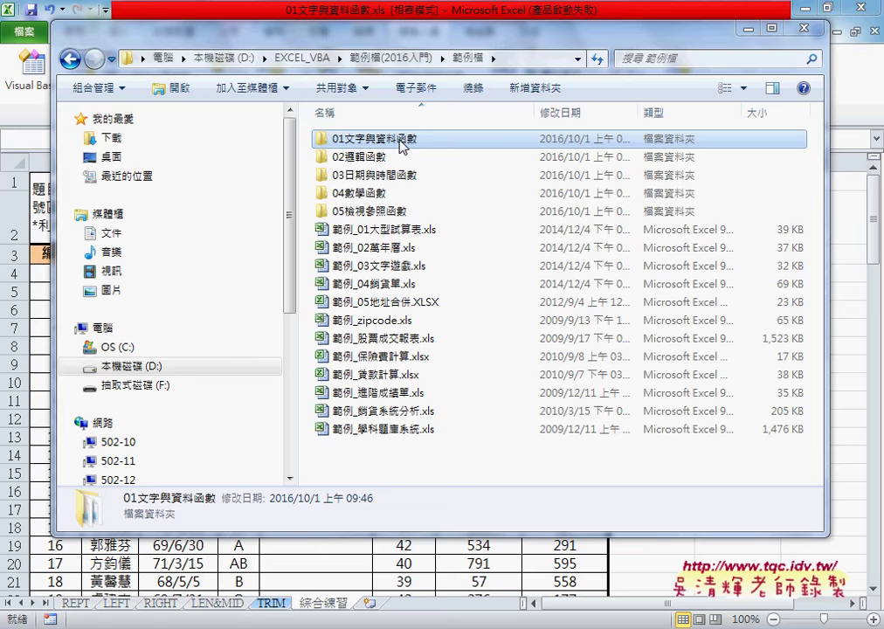
Step: Open the 01文字與資料函數 folder and its .xls workbook, circle the file list in red, then clear the marks
{"action": "double_click", "coordinate": [403, 139]}
{"action": "left_click", "coordinate": [394, 142]}
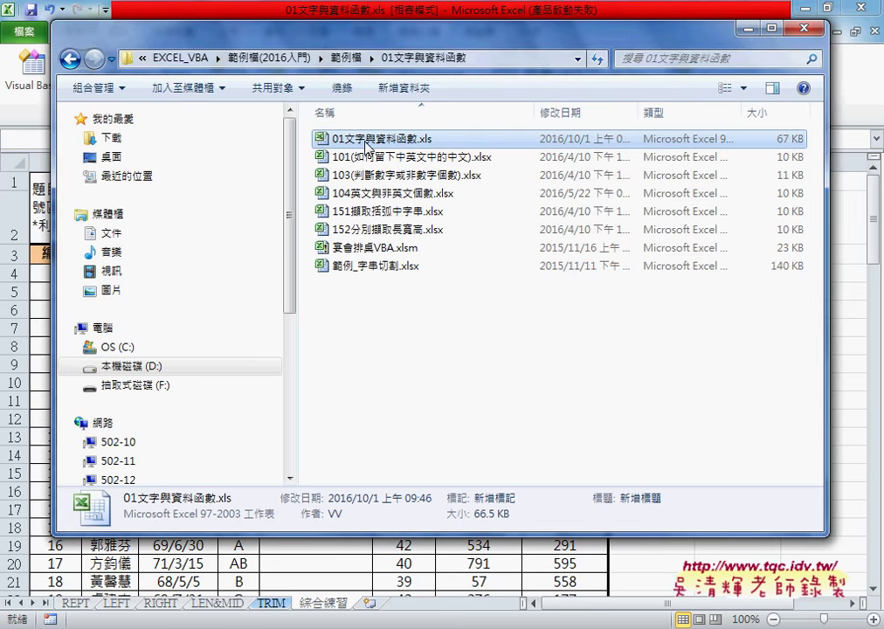
{"action": "double_click", "coordinate": [368, 146]}
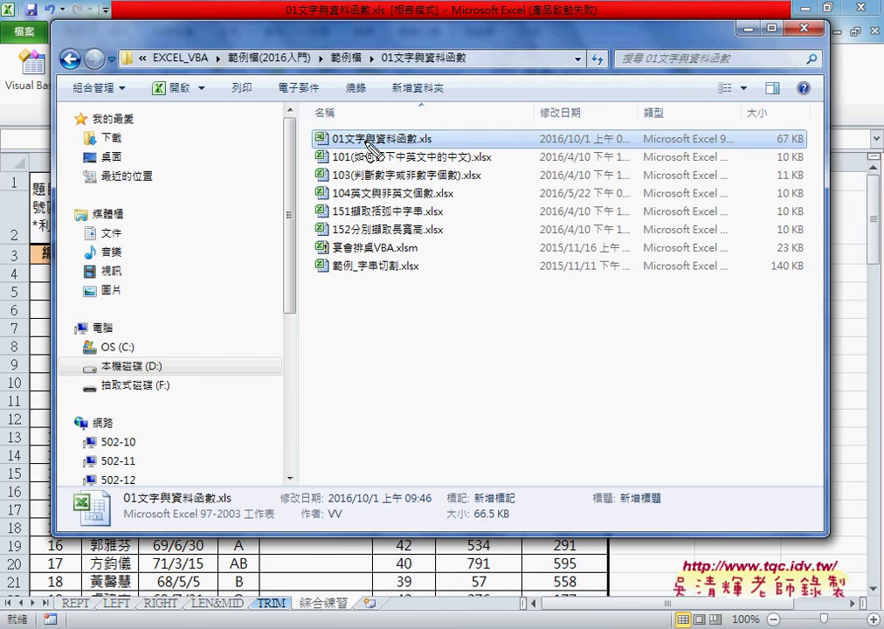
{"action": "left_click_drag", "start_coordinate": [424, 151], "coordinate": [437, 142]}
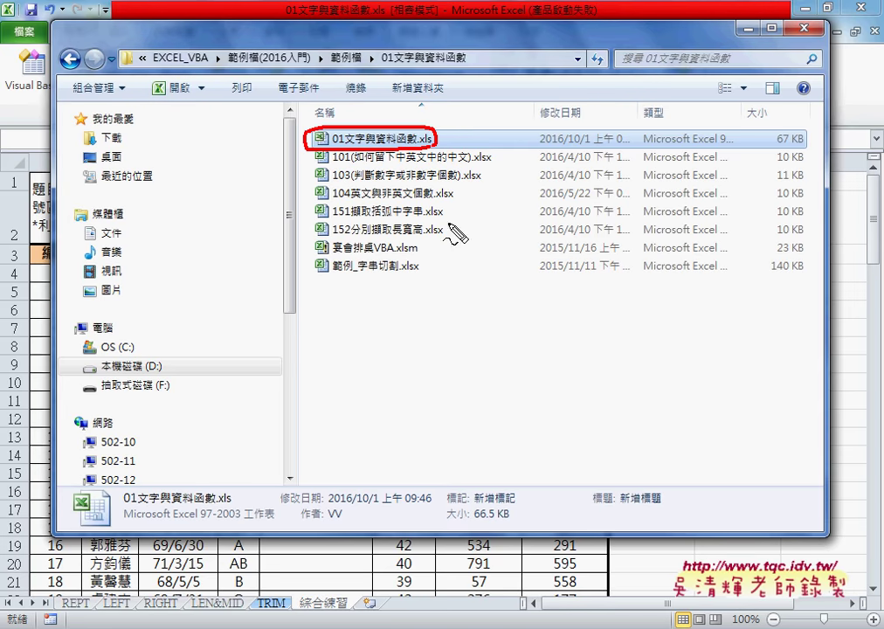
{"action": "left_click_drag", "start_coordinate": [316, 144], "coordinate": [352, 288]}
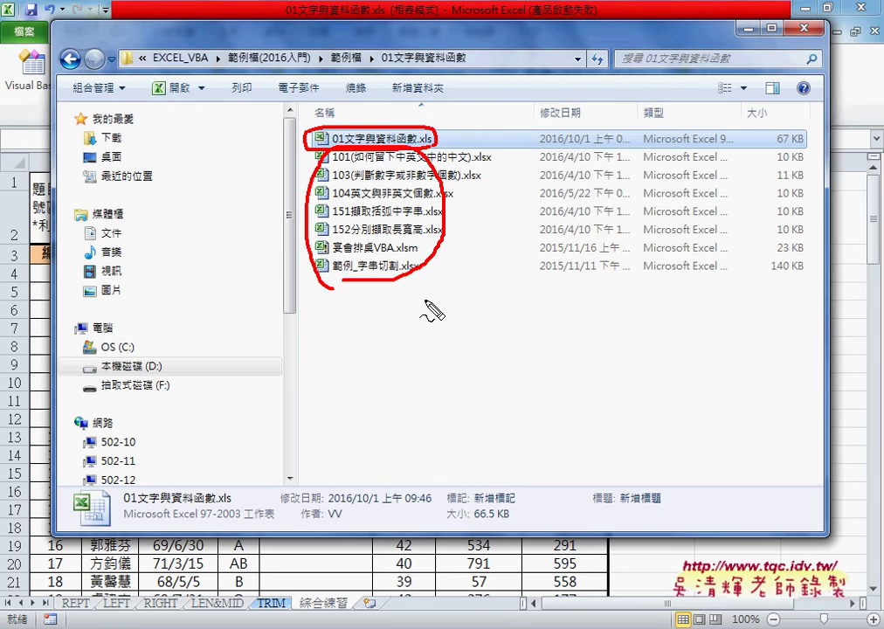
{"action": "key", "text": "Escape"}
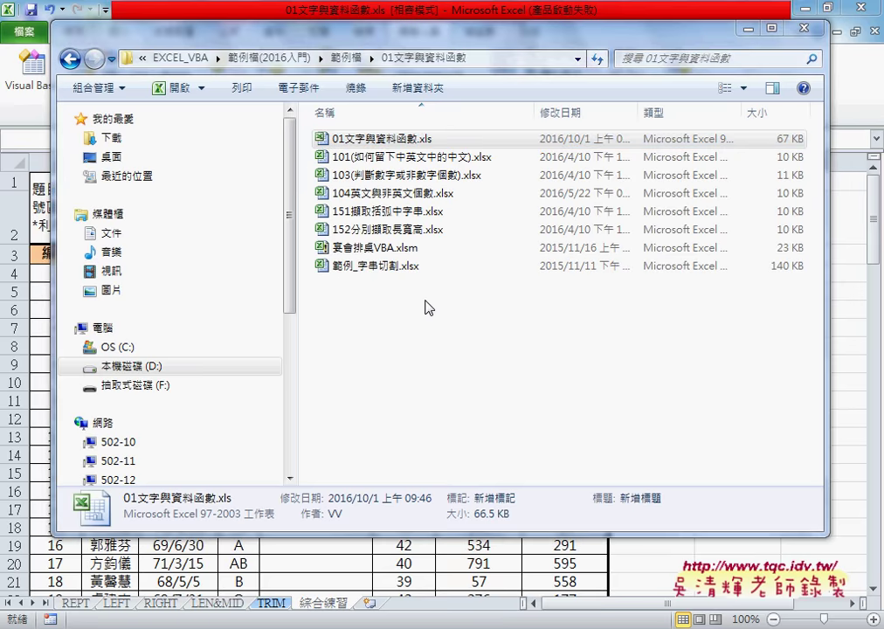
Step: Go back up to the 範例檔 folder and select all the example workbooks
{"action": "left_click", "coordinate": [347, 58]}
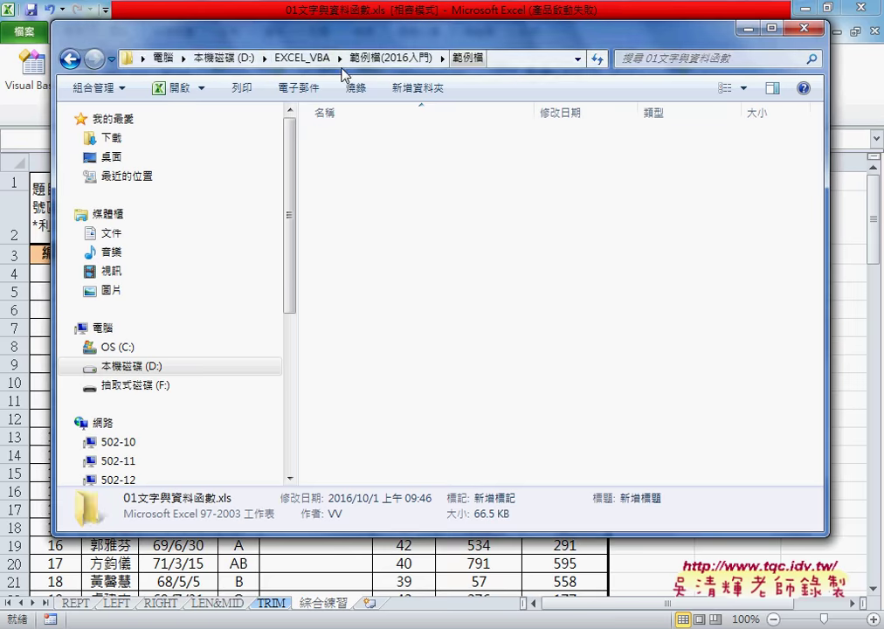
{"action": "key", "text": "Down"}
{"action": "key", "text": "Down"}
{"action": "key", "text": "Down"}
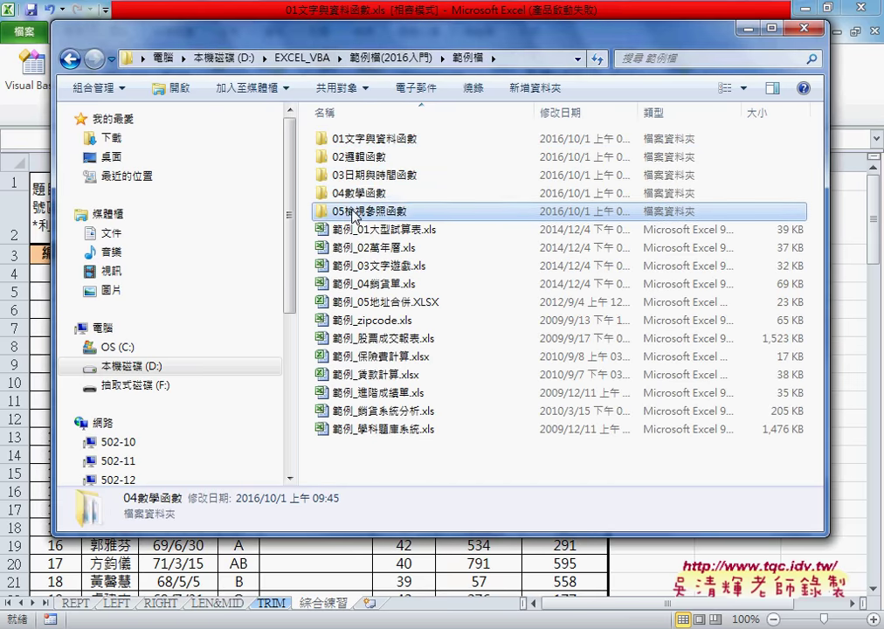
{"action": "key", "text": "Down"}
{"action": "left_click_drag", "start_coordinate": [357, 424], "coordinate": [376, 234]}
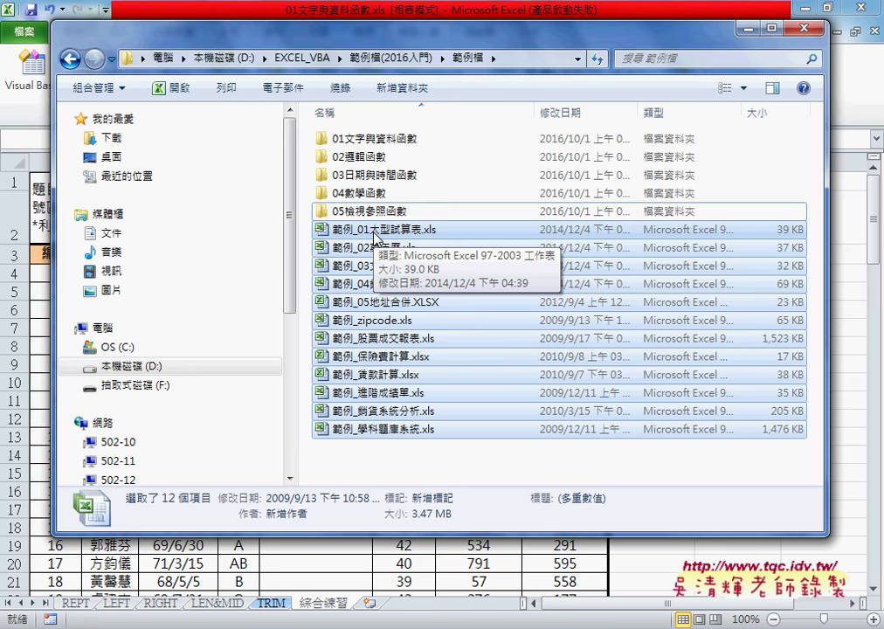
Step: Reopen the 01文字與資料函數 folder, then hide the file window to reveal the worksheet
{"action": "left_click", "coordinate": [404, 140]}
{"action": "double_click", "coordinate": [404, 140]}
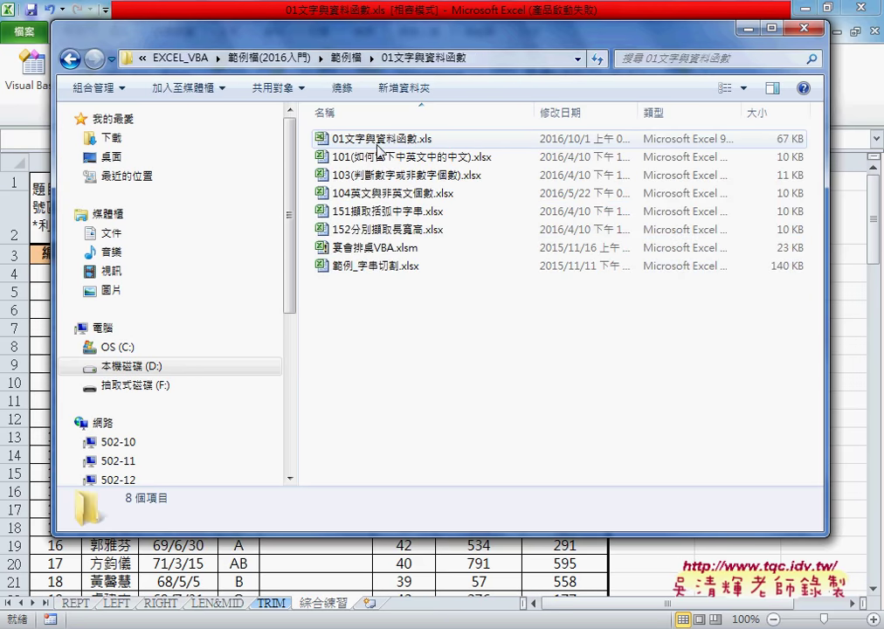
{"action": "left_click", "coordinate": [748, 27]}
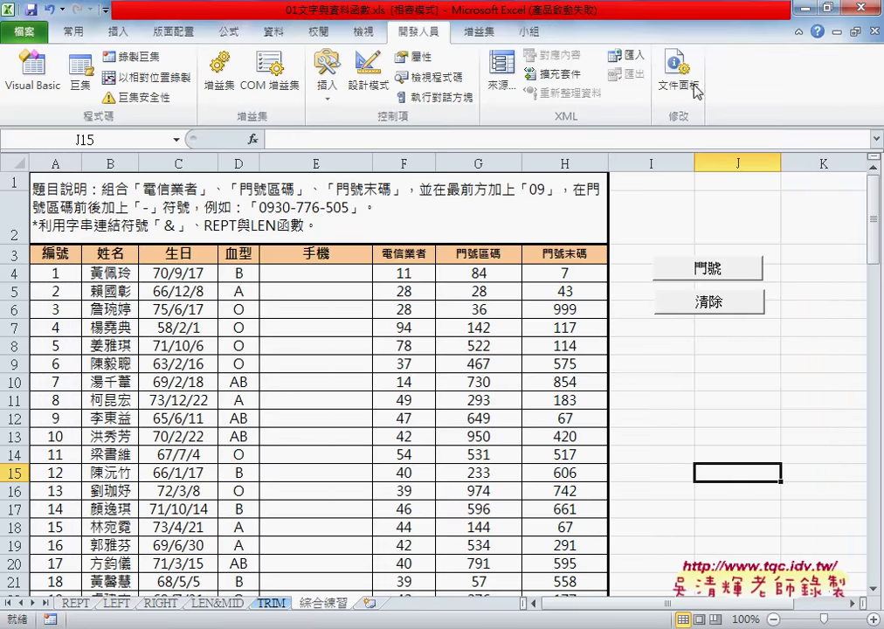
Step: Review the REPT and LEFT exercise sheets, checking C3, the E9 example note and D10
{"action": "left_click", "coordinate": [73, 602]}
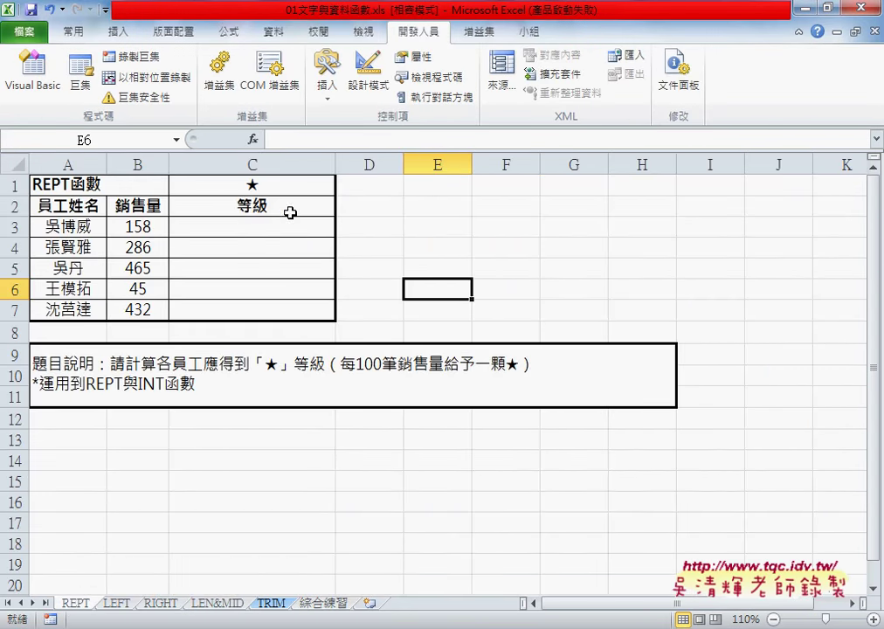
{"action": "left_click", "coordinate": [274, 224]}
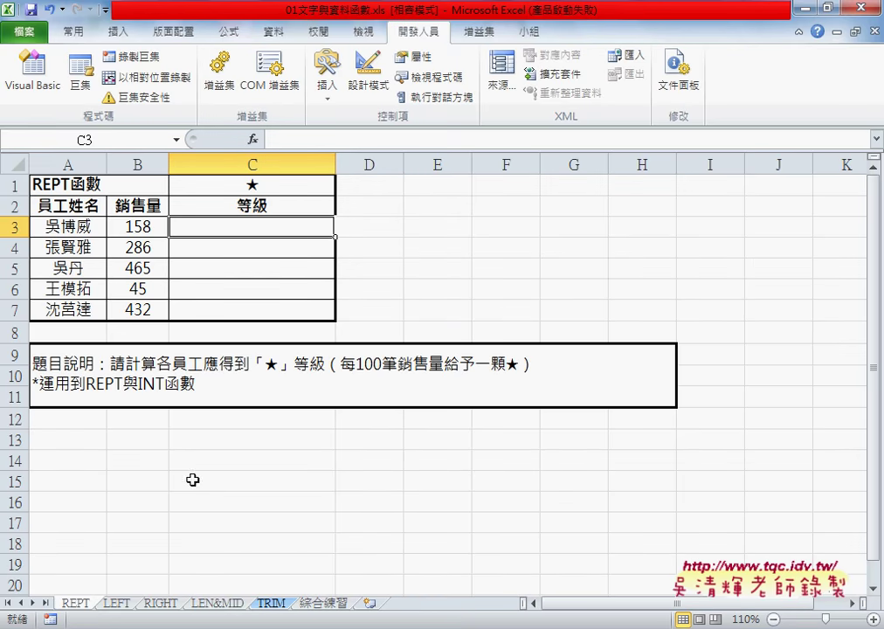
{"action": "left_click", "coordinate": [119, 605]}
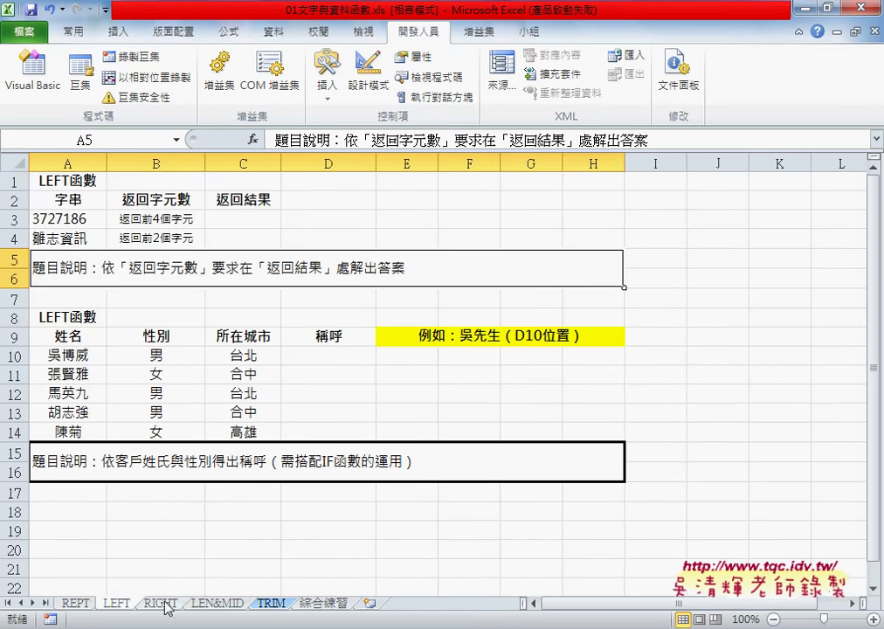
{"action": "left_click", "coordinate": [419, 336]}
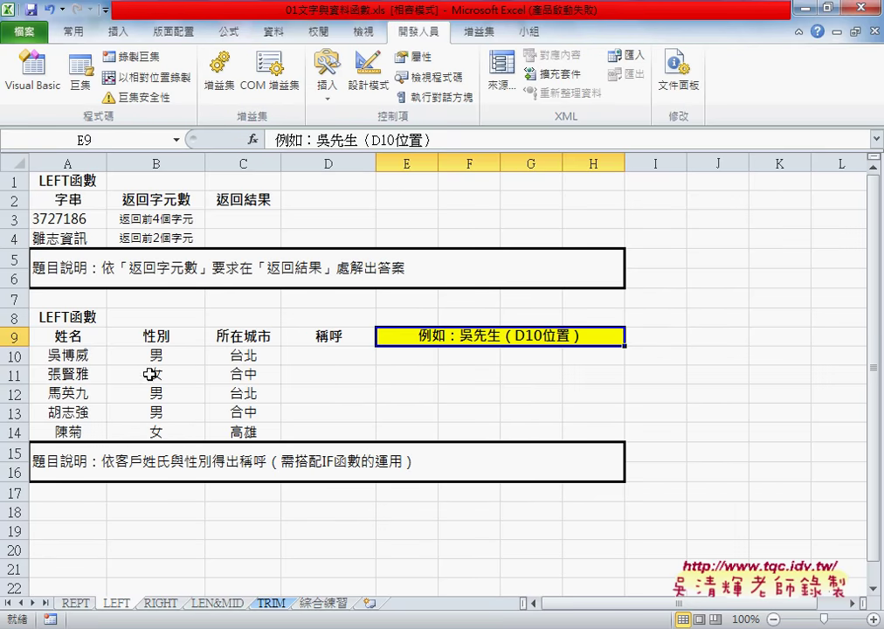
{"action": "left_click", "coordinate": [337, 356]}
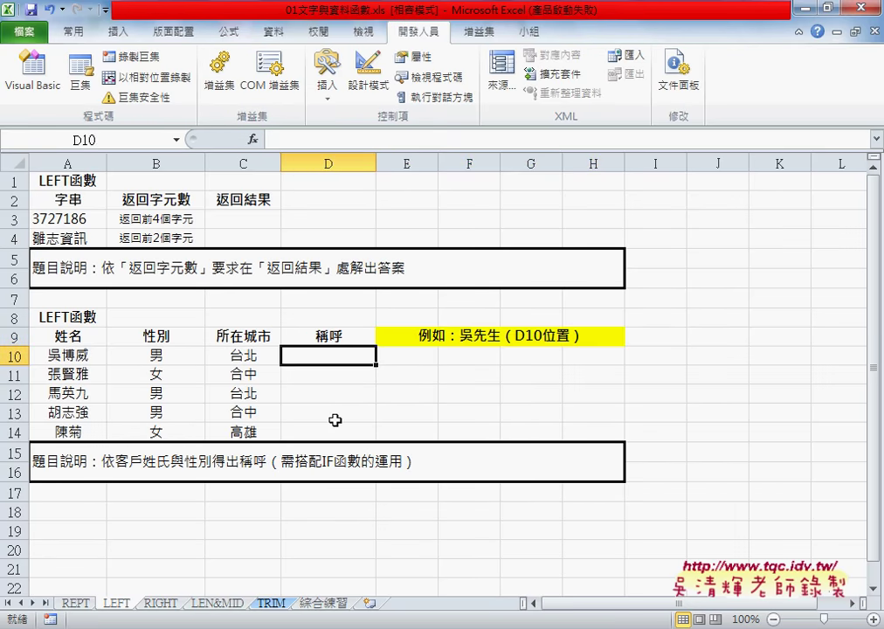
Step: Review the RIGHT and LEN&MID sheets, checking B3, C3 and C12, then go to 綜合練習
{"action": "left_click", "coordinate": [165, 604]}
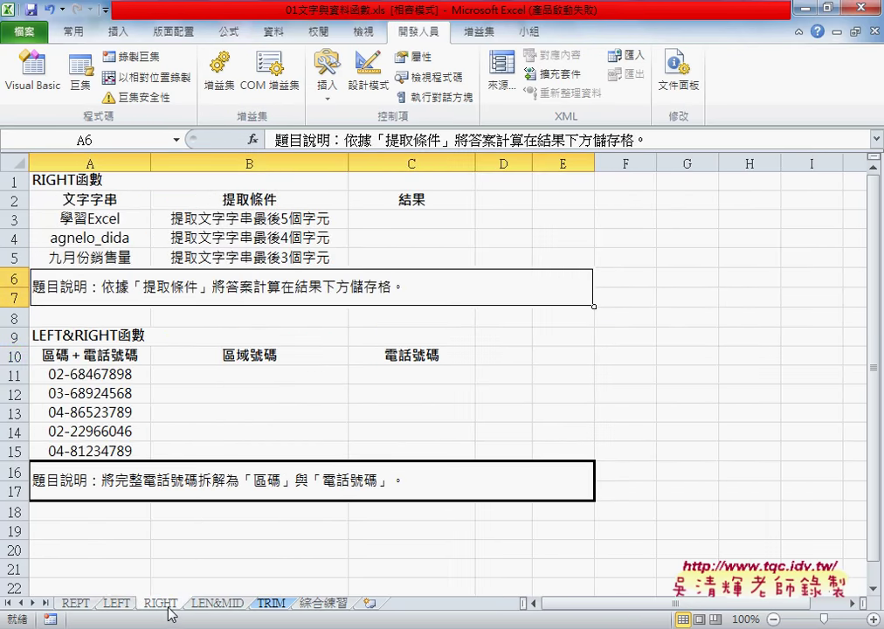
{"action": "left_click", "coordinate": [214, 611]}
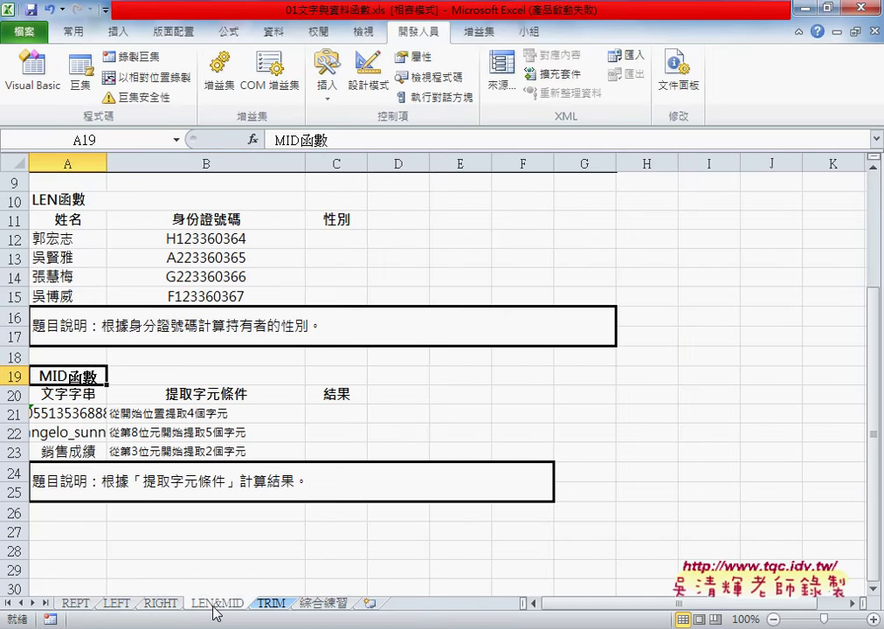
{"action": "scroll", "coordinate": [297, 350], "scroll_direction": "up", "scroll_amount": 3}
{"action": "left_click", "coordinate": [348, 219]}
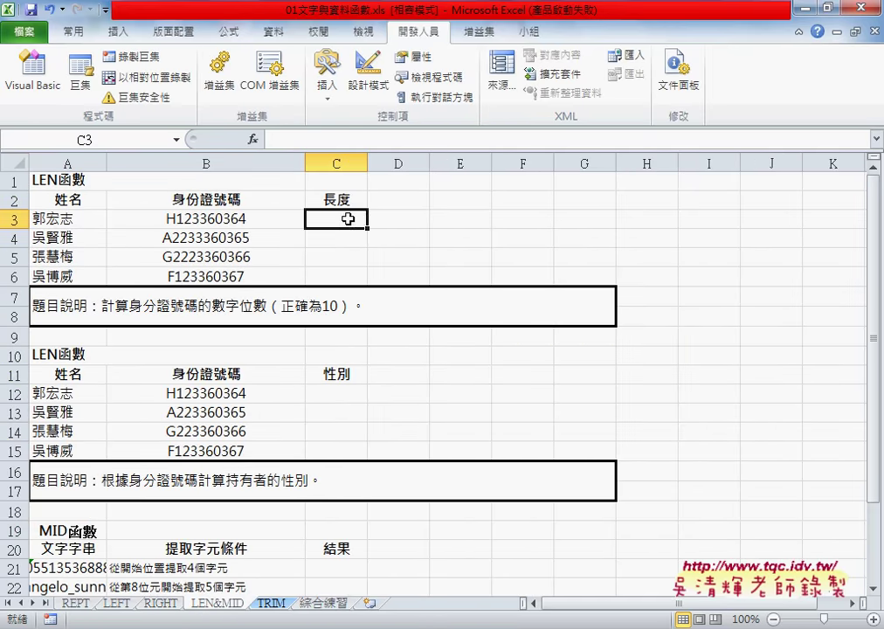
{"action": "left_click", "coordinate": [225, 219]}
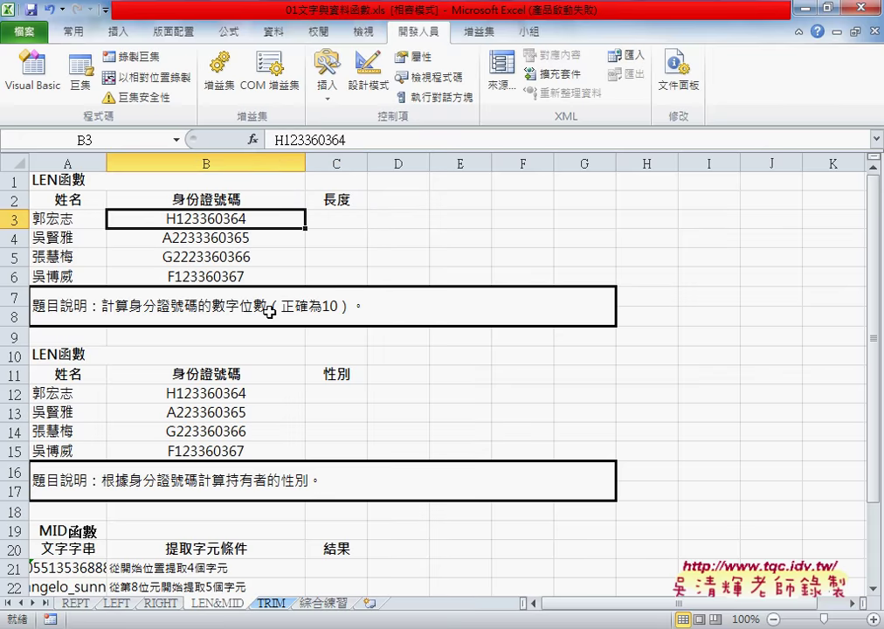
{"action": "left_click", "coordinate": [339, 393]}
{"action": "scroll", "coordinate": [403, 393], "scroll_direction": "down", "scroll_amount": 1}
{"action": "scroll", "coordinate": [403, 393], "scroll_direction": "down", "scroll_amount": 1}
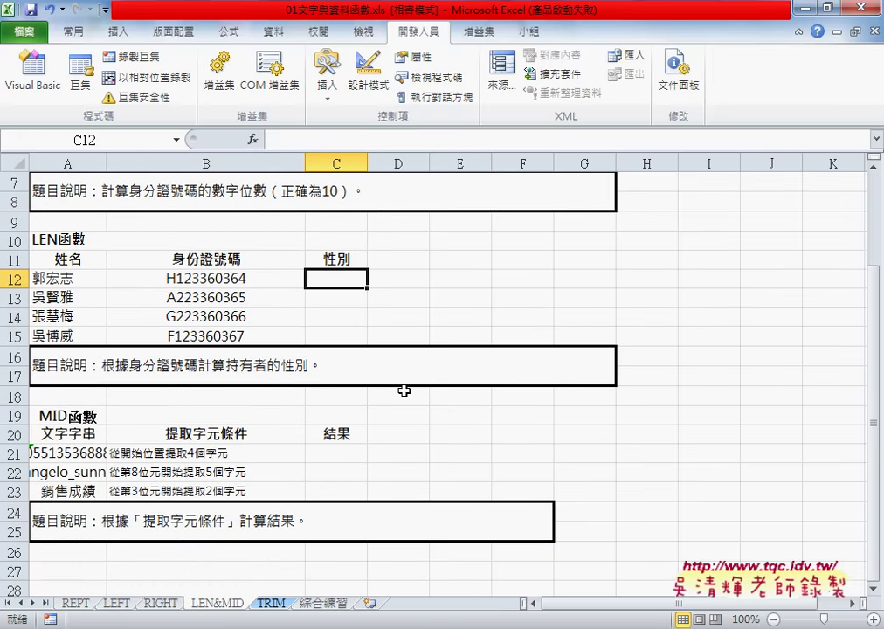
{"action": "left_click", "coordinate": [324, 603]}
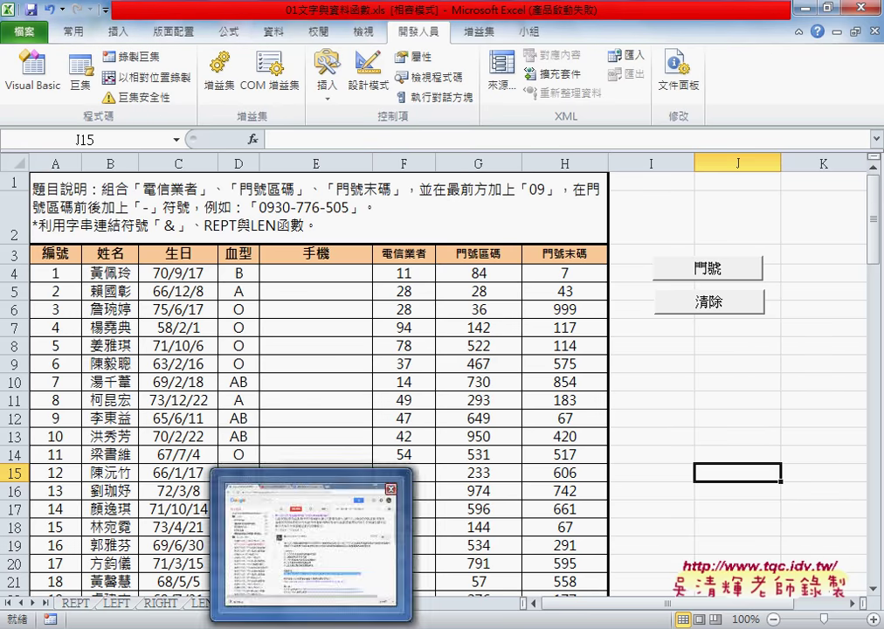
Step: In the _程式碼.docx notes, find 4.綜合練習1 and select the 方法2 mobile-number formula
{"action": "left_click", "coordinate": [336, 563]}
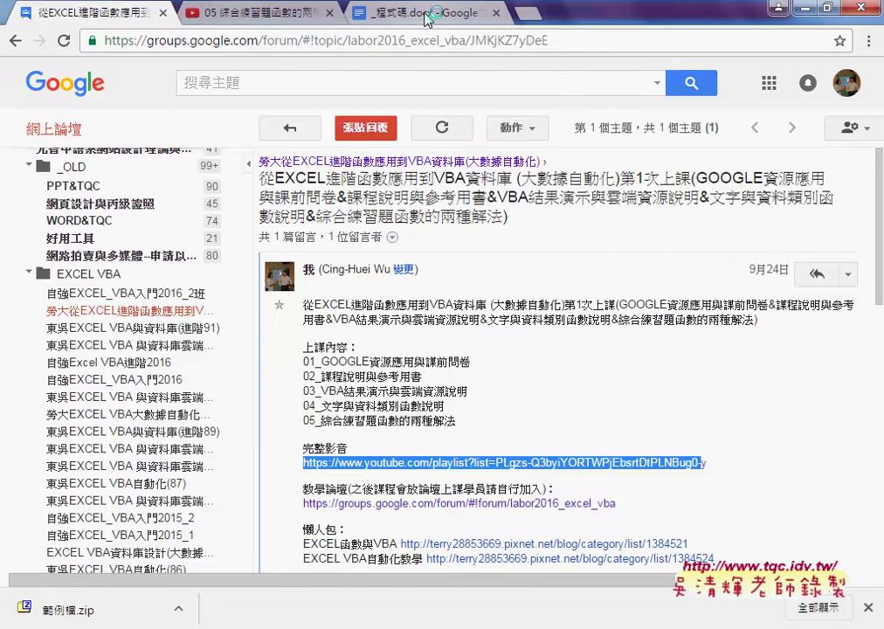
{"action": "left_click", "coordinate": [425, 15]}
{"action": "scroll", "coordinate": [442, 304], "scroll_direction": "down", "scroll_amount": 5}
{"action": "scroll", "coordinate": [441, 304], "scroll_direction": "down", "scroll_amount": 5}
{"action": "scroll", "coordinate": [441, 304], "scroll_direction": "up", "scroll_amount": 5}
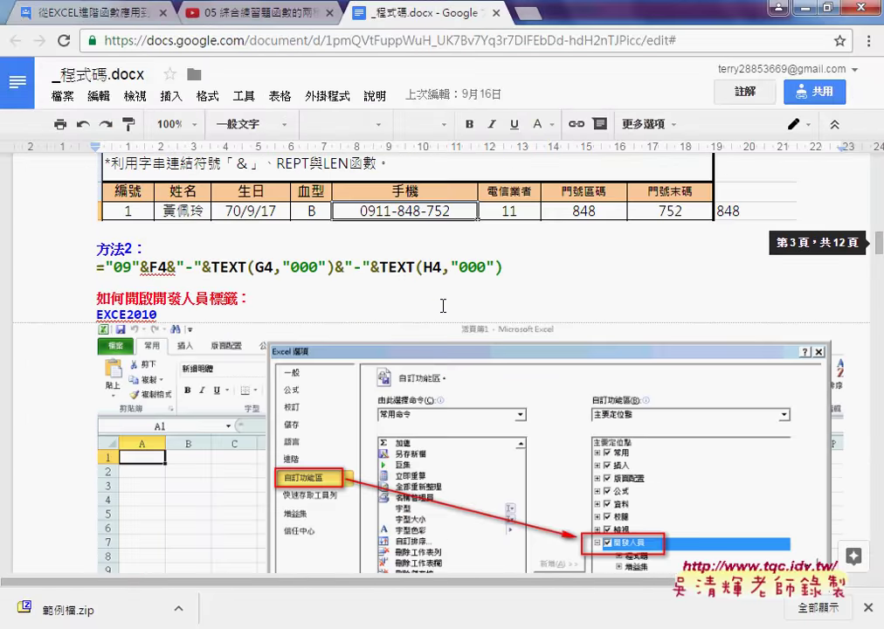
{"action": "scroll", "coordinate": [441, 304], "scroll_direction": "up", "scroll_amount": 5}
{"action": "scroll", "coordinate": [441, 304], "scroll_direction": "up", "scroll_amount": 2}
{"action": "scroll", "coordinate": [441, 304], "scroll_direction": "down", "scroll_amount": 1}
{"action": "scroll", "coordinate": [441, 304], "scroll_direction": "up", "scroll_amount": 1}
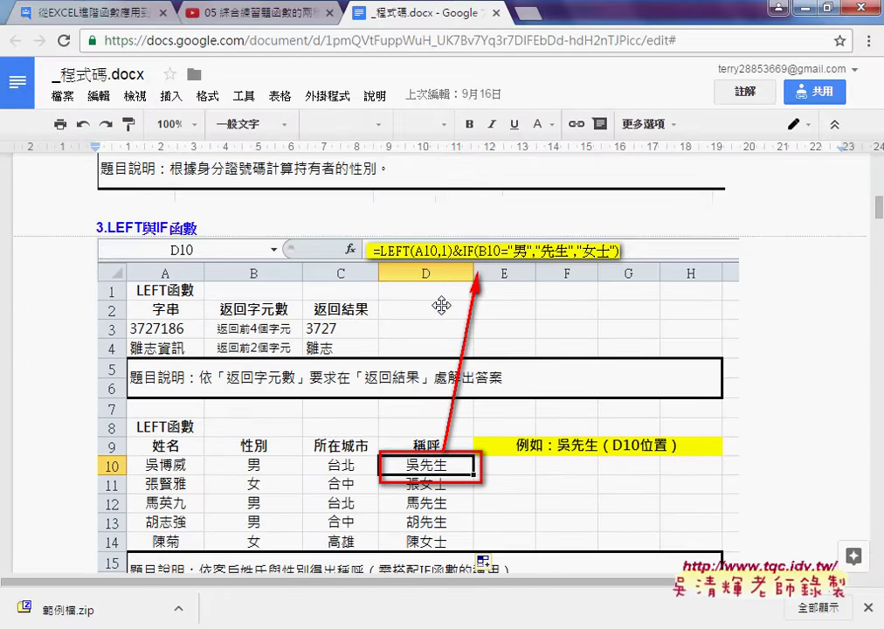
{"action": "scroll", "coordinate": [441, 304], "scroll_direction": "down", "scroll_amount": 2}
{"action": "scroll", "coordinate": [444, 308], "scroll_direction": "down", "scroll_amount": 1}
{"action": "scroll", "coordinate": [444, 308], "scroll_direction": "down", "scroll_amount": 2}
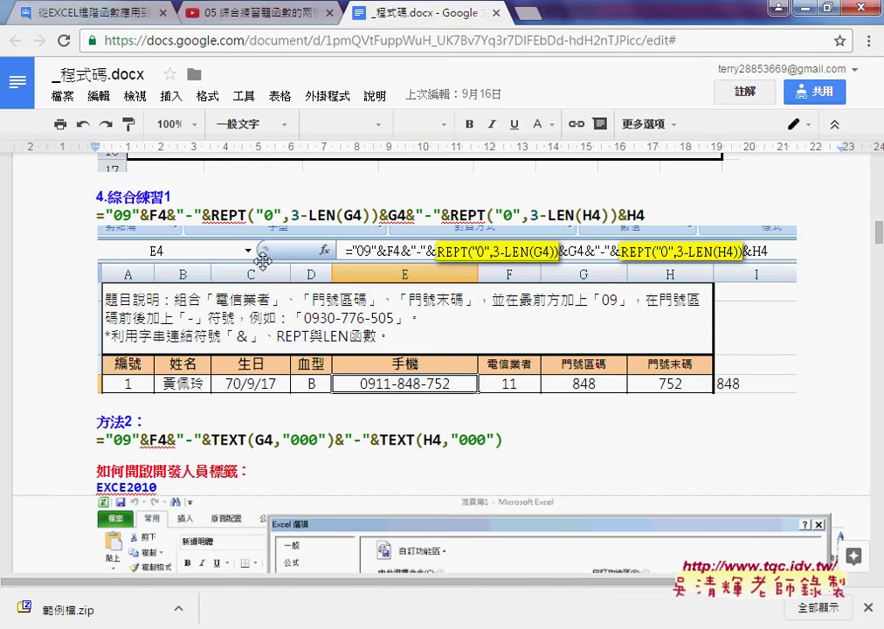
{"action": "left_click_drag", "start_coordinate": [96, 214], "coordinate": [654, 215]}
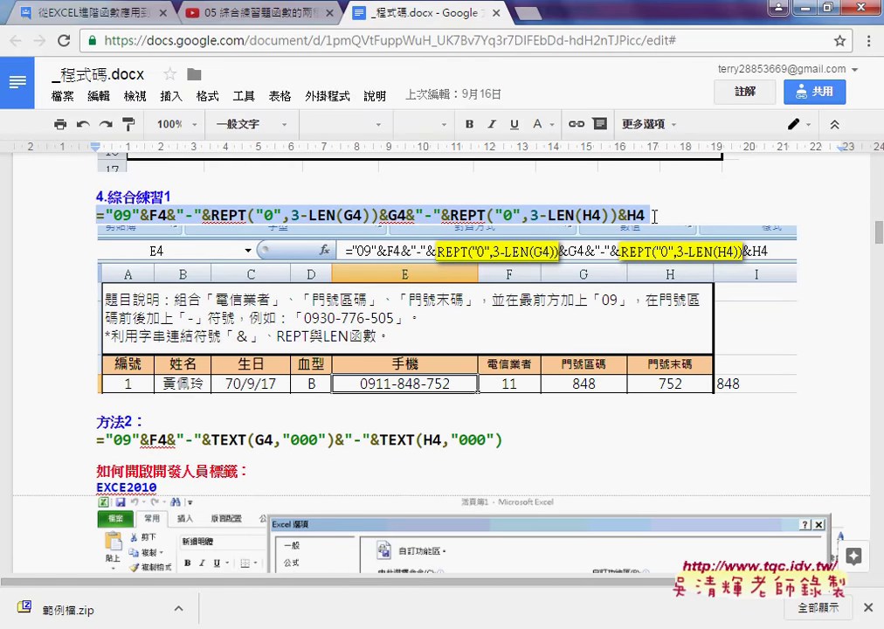
{"action": "left_click_drag", "start_coordinate": [97, 439], "coordinate": [503, 439]}
{"action": "key", "text": "ctrl+c"}
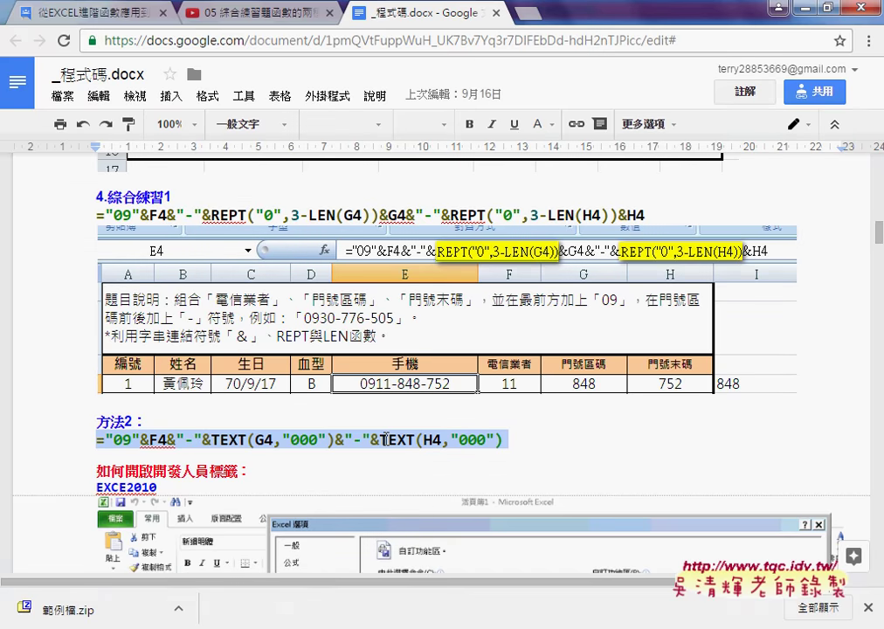
Step: Paste ="09"&F4&"-"&TEXT(G4,"000")&"-"&TEXT(H4,"000") into E4 and fill it down the 手機 column
{"action": "key", "text": "alt+Tab"}
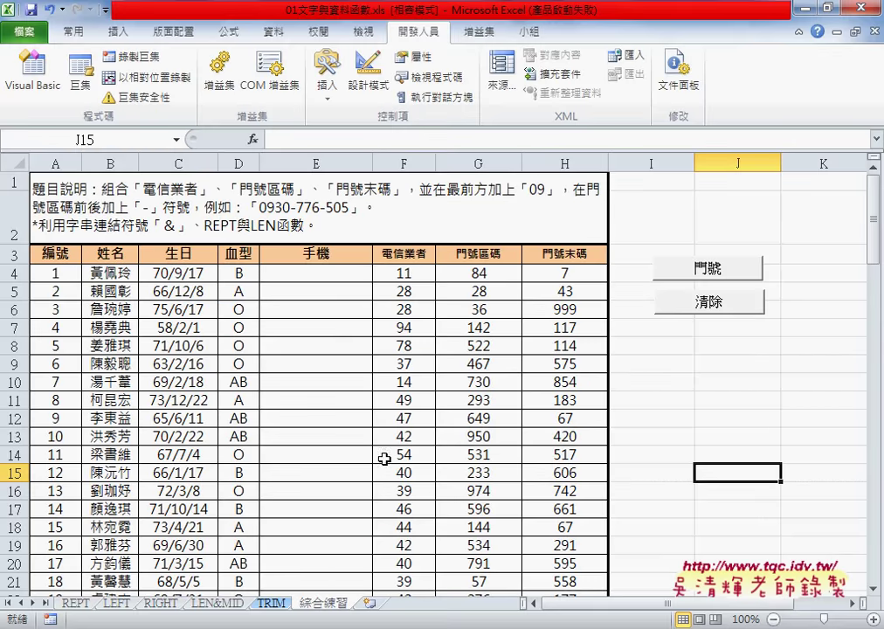
{"action": "left_click", "coordinate": [322, 144]}
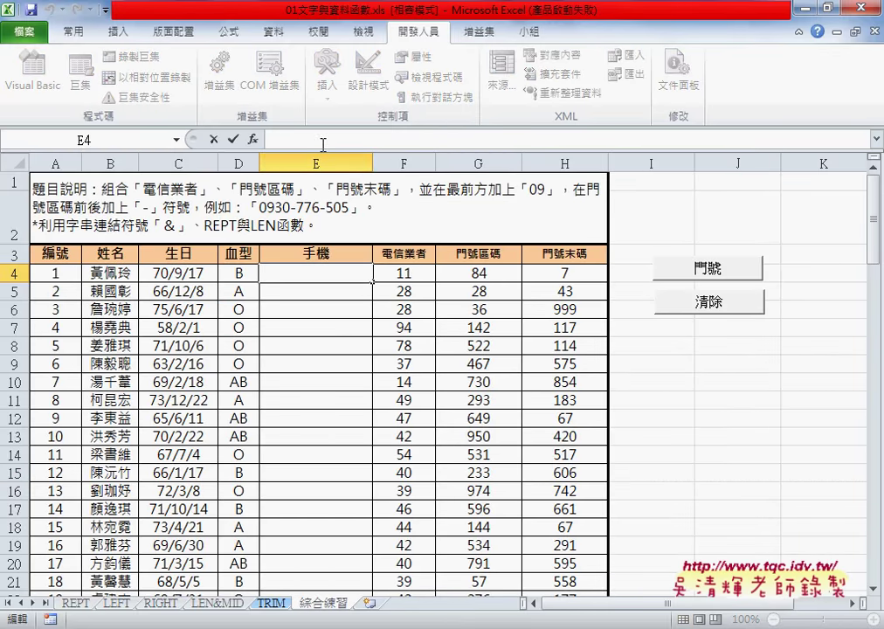
{"action": "key", "text": "ctrl+v"}
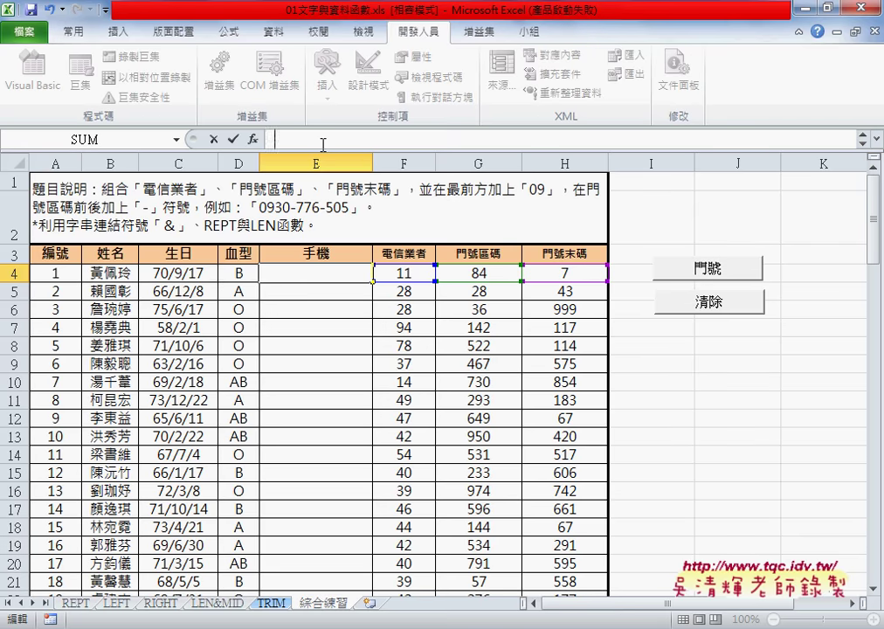
{"action": "left_click", "coordinate": [234, 140]}
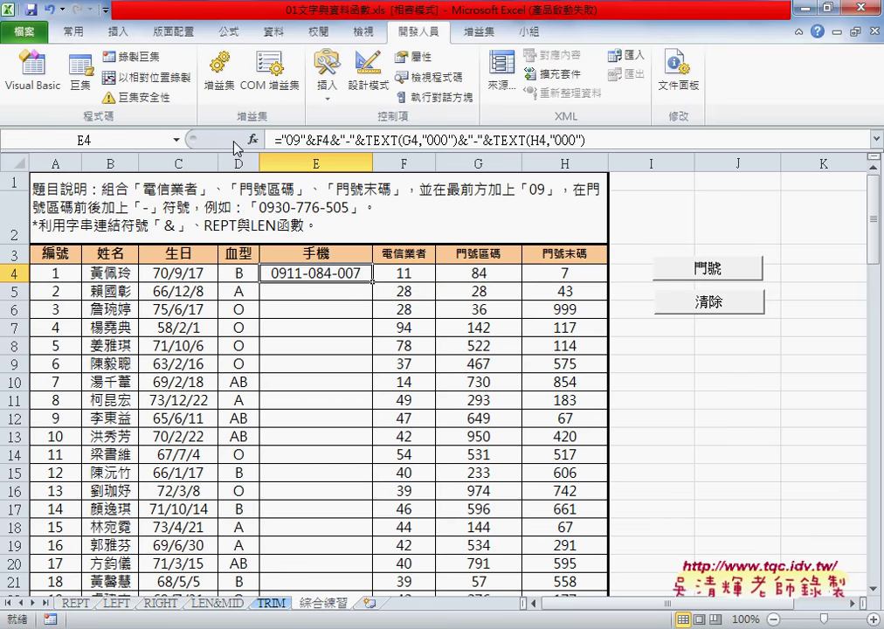
{"action": "double_click", "coordinate": [374, 282]}
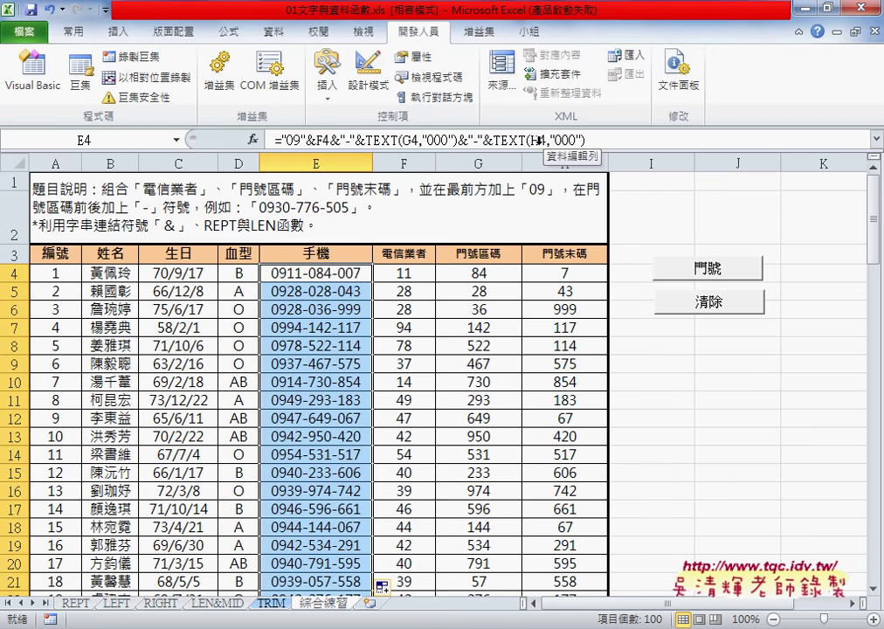
Step: In the YouTube tab, open lesson 05 from the course playlist
{"action": "mouse_move", "coordinate": [311, 628]}
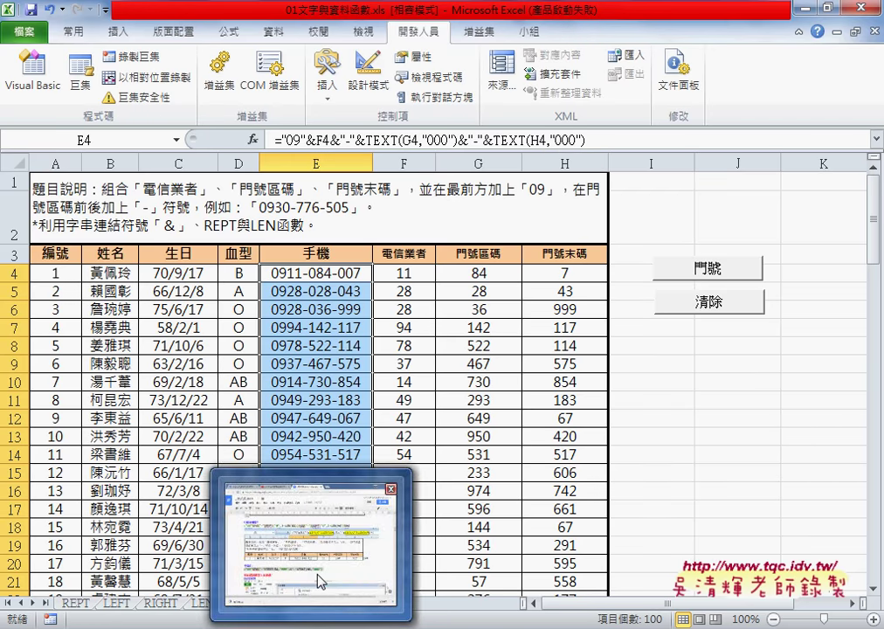
{"action": "left_click", "coordinate": [321, 581]}
{"action": "left_click", "coordinate": [209, 13]}
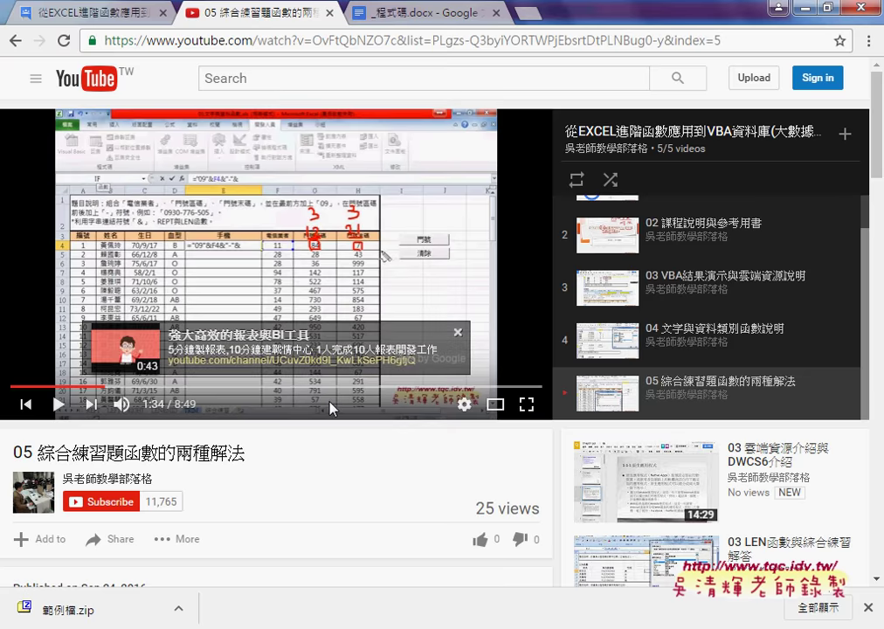
{"action": "left_click", "coordinate": [15, 40]}
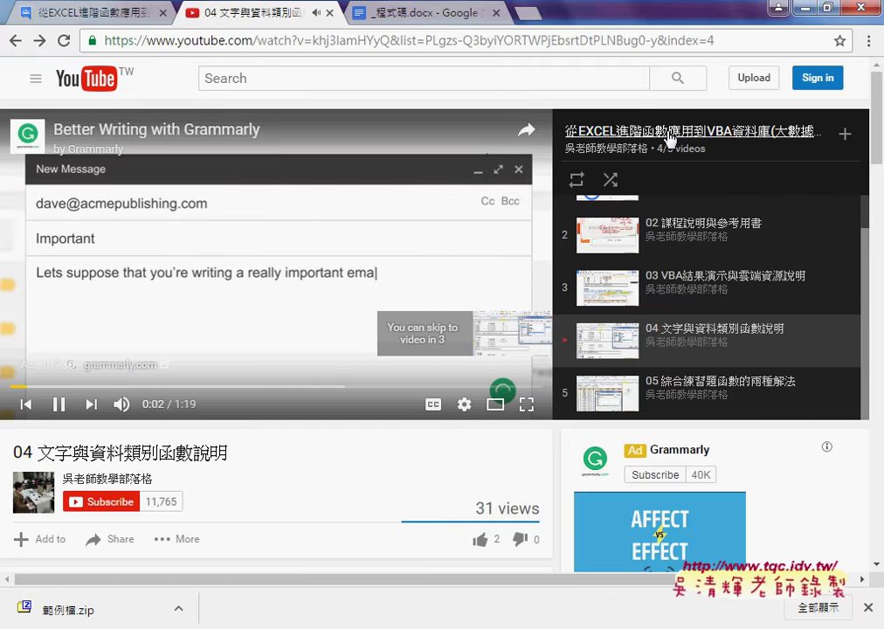
{"action": "left_click", "coordinate": [670, 140]}
{"action": "scroll", "coordinate": [591, 287], "scroll_direction": "down", "scroll_amount": 1}
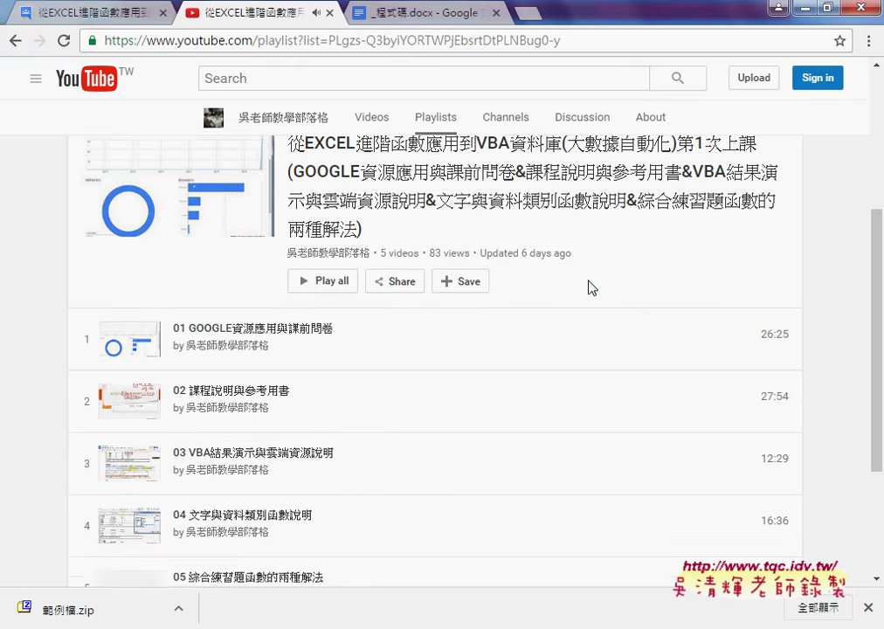
{"action": "scroll", "coordinate": [576, 306], "scroll_direction": "down", "scroll_amount": 3}
{"action": "left_click", "coordinate": [296, 430]}
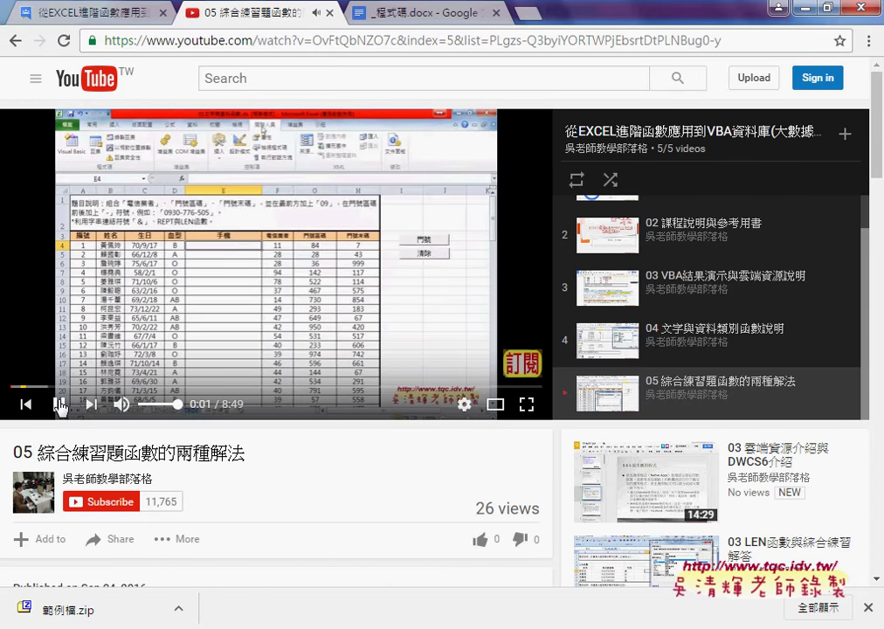
Step: Dismiss the ad, jump to 7:07, pause the lesson at 7:17 and minimize the browser
{"action": "left_click", "coordinate": [58, 405]}
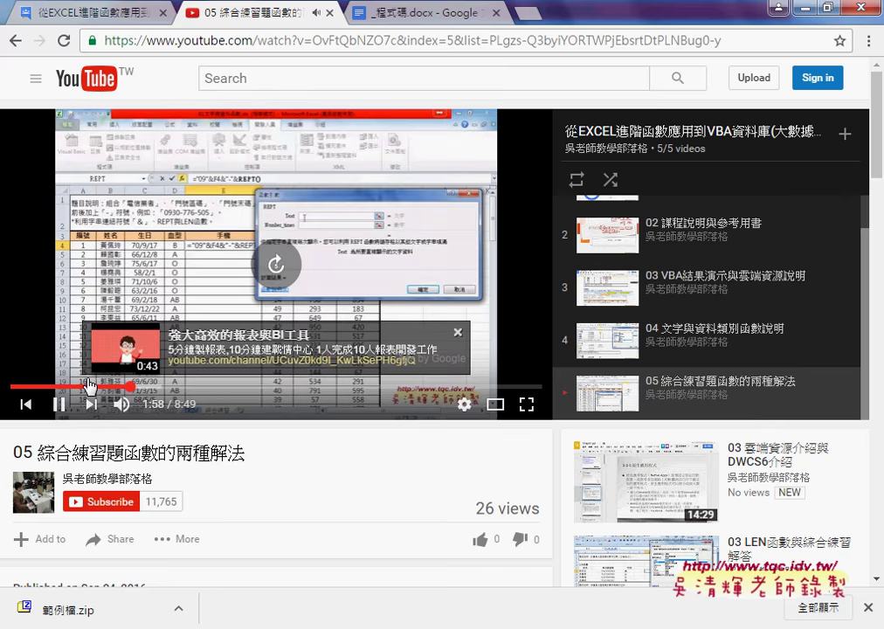
{"action": "left_click", "coordinate": [463, 335]}
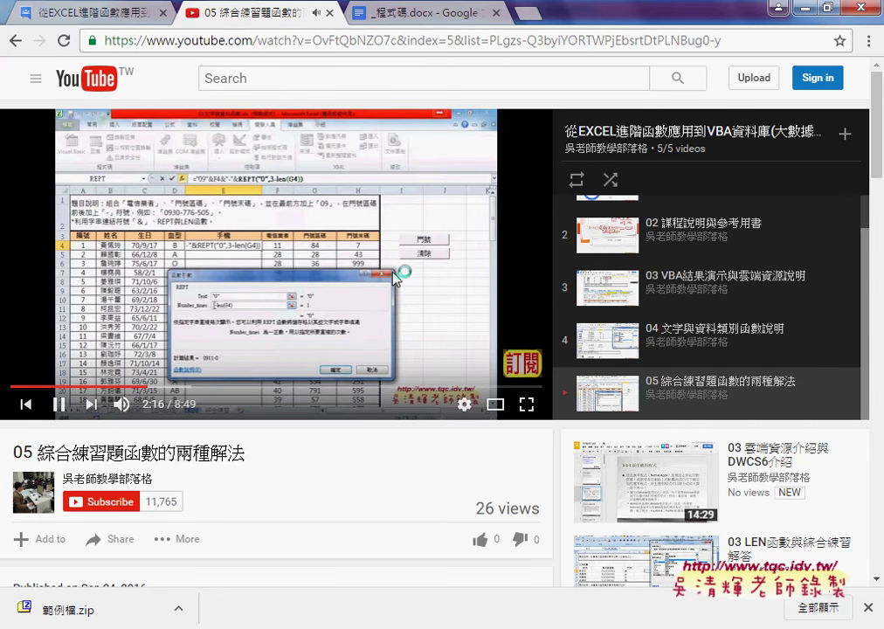
{"action": "left_click", "coordinate": [442, 393]}
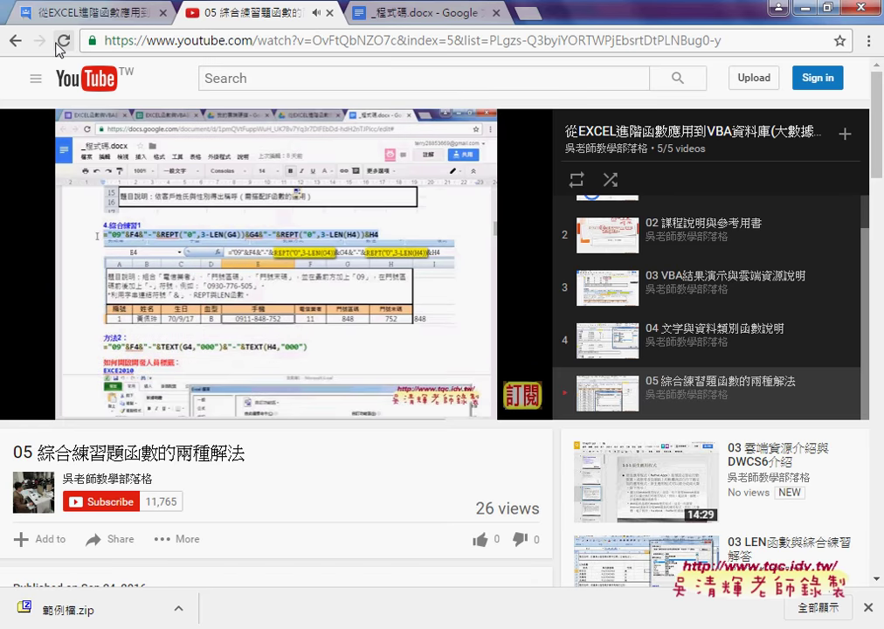
{"action": "left_click", "coordinate": [58, 405]}
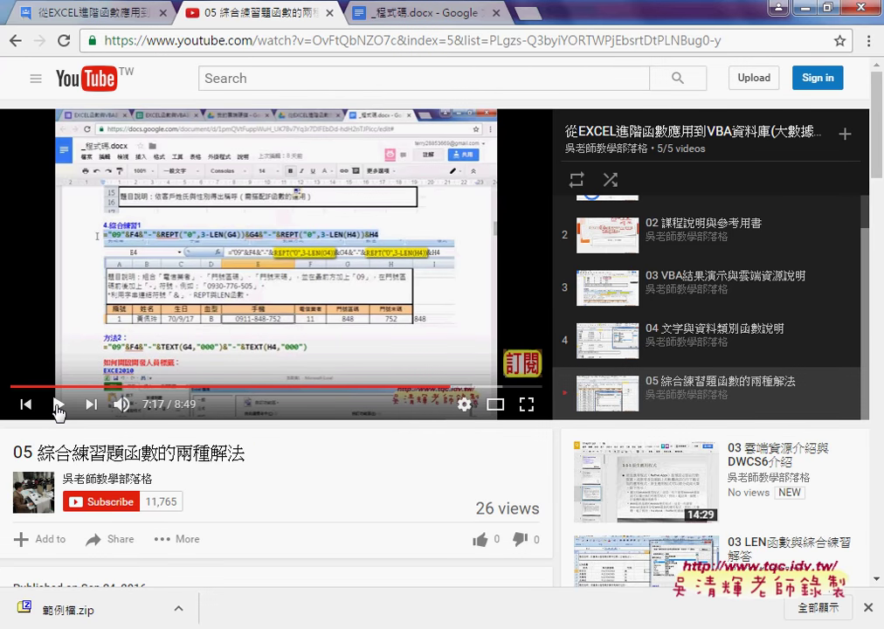
{"action": "left_click", "coordinate": [808, 8]}
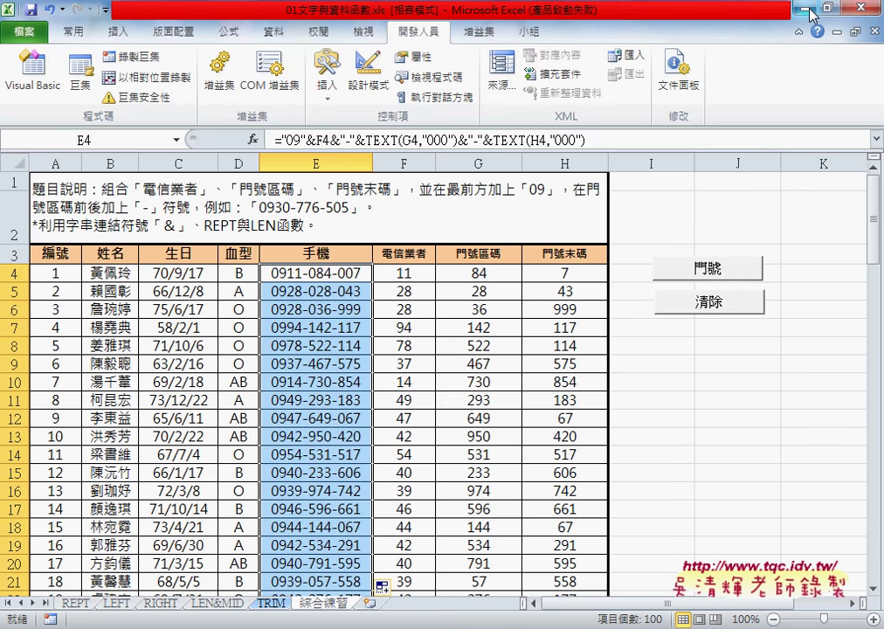
Step: Inspect carrier code F4 and the phone-number formula in E4, then switch to the Google Docs notes
{"action": "left_click", "coordinate": [406, 274]}
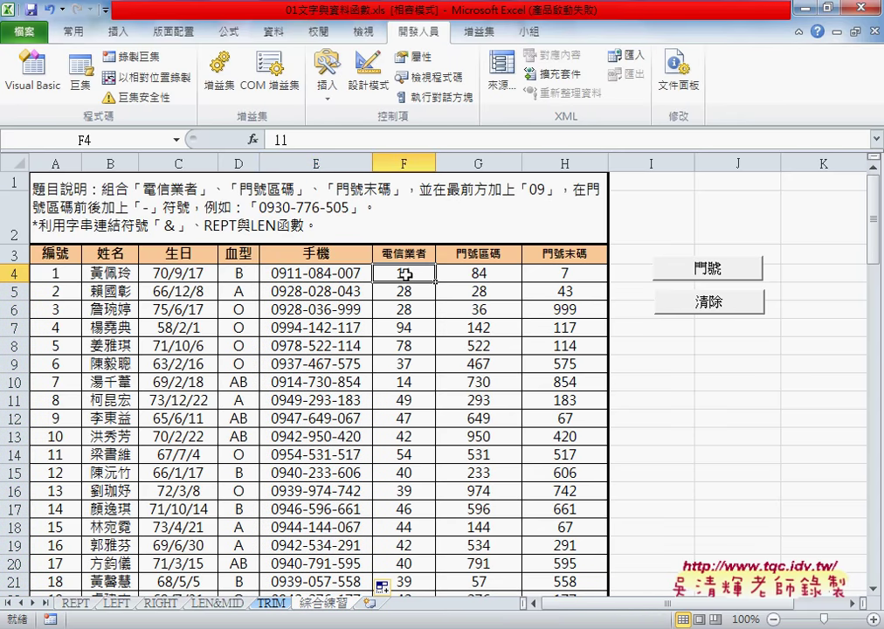
{"action": "left_click", "coordinate": [366, 274]}
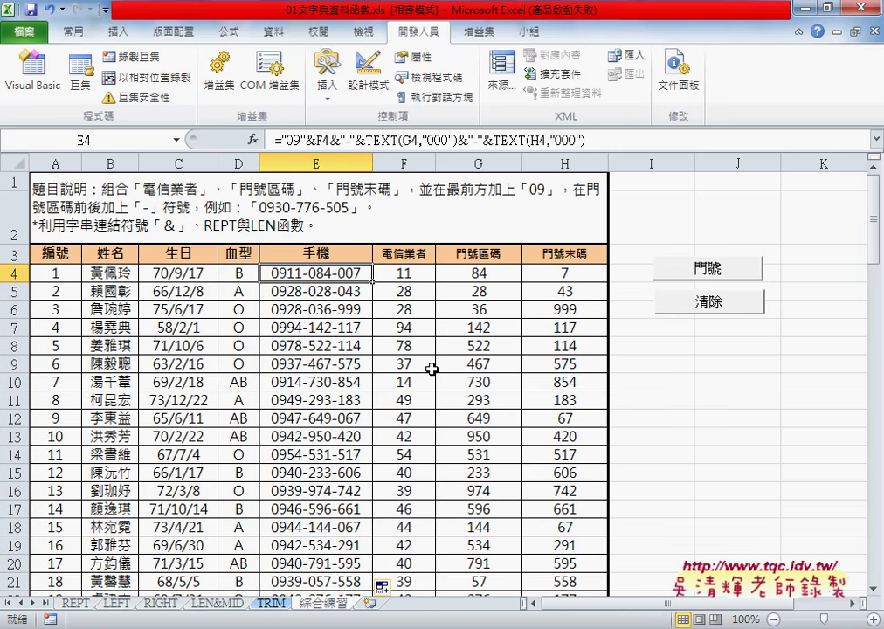
{"action": "key", "text": "alt+Tab"}
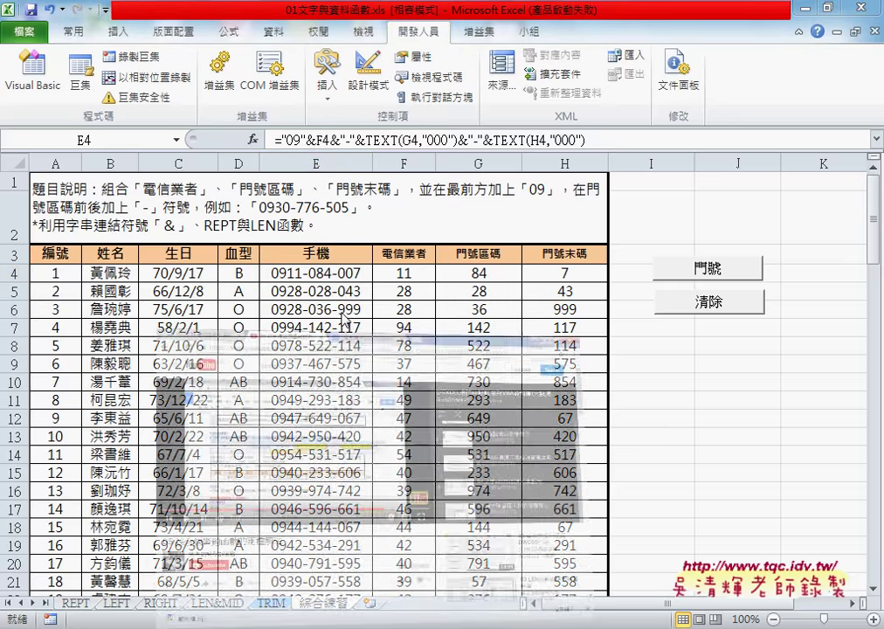
Step: Select the 方法2 TEXT formula line in the notes, then return to Excel and click empty cell J11
{"action": "scroll", "coordinate": [524, 306], "scroll_direction": "up", "scroll_amount": 1}
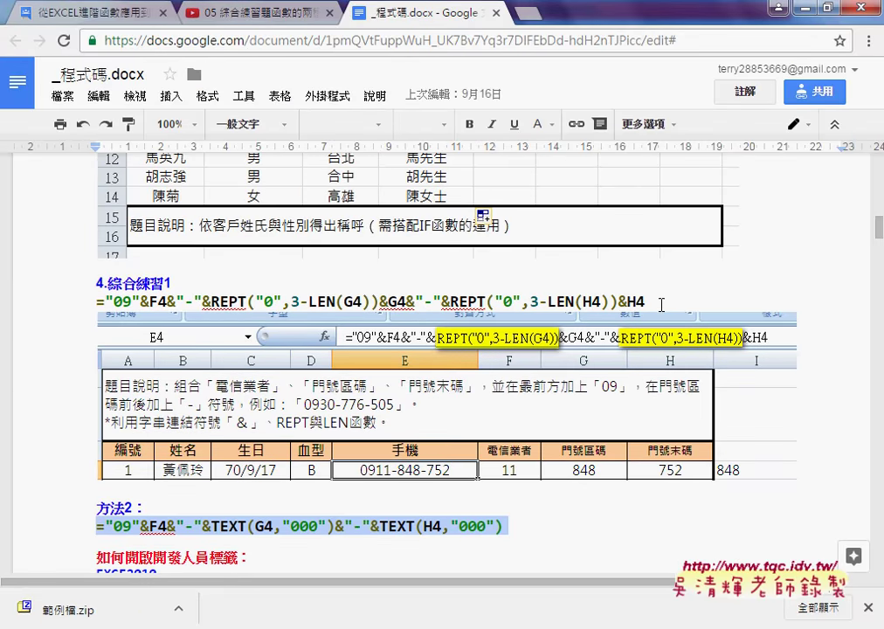
{"action": "left_click_drag", "start_coordinate": [650, 301], "coordinate": [124, 301]}
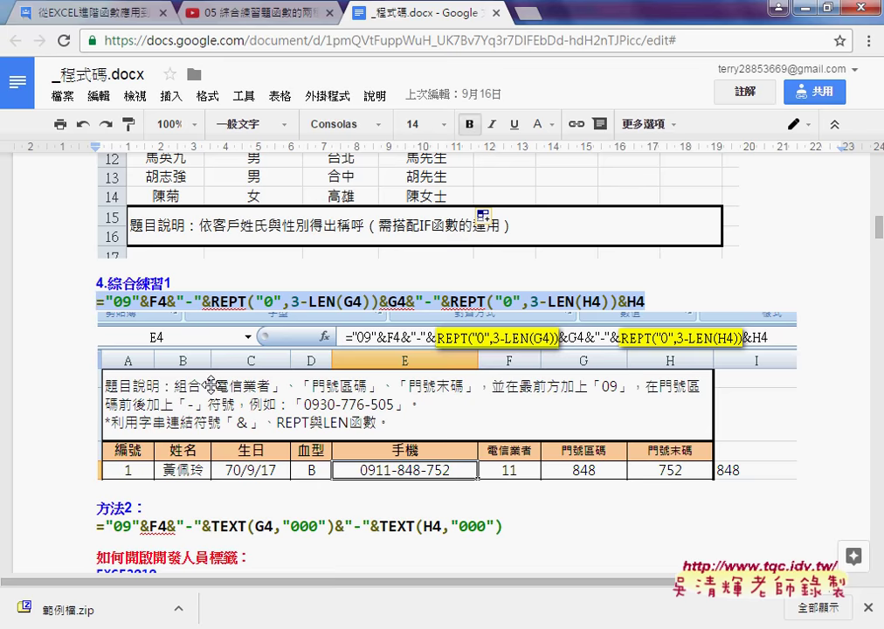
{"action": "left_click_drag", "start_coordinate": [503, 526], "coordinate": [136, 525]}
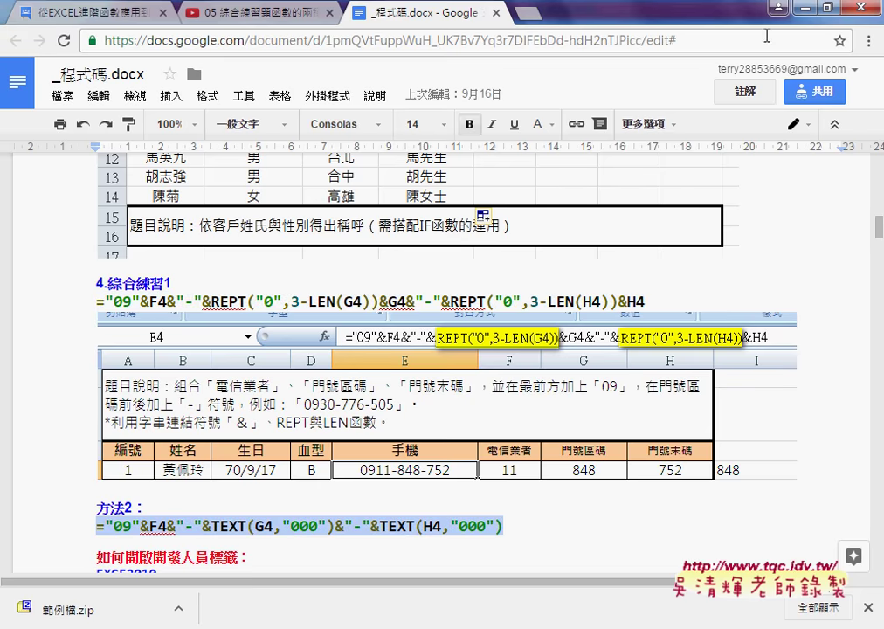
{"action": "key", "text": "alt+Tab"}
{"action": "left_click", "coordinate": [725, 395]}
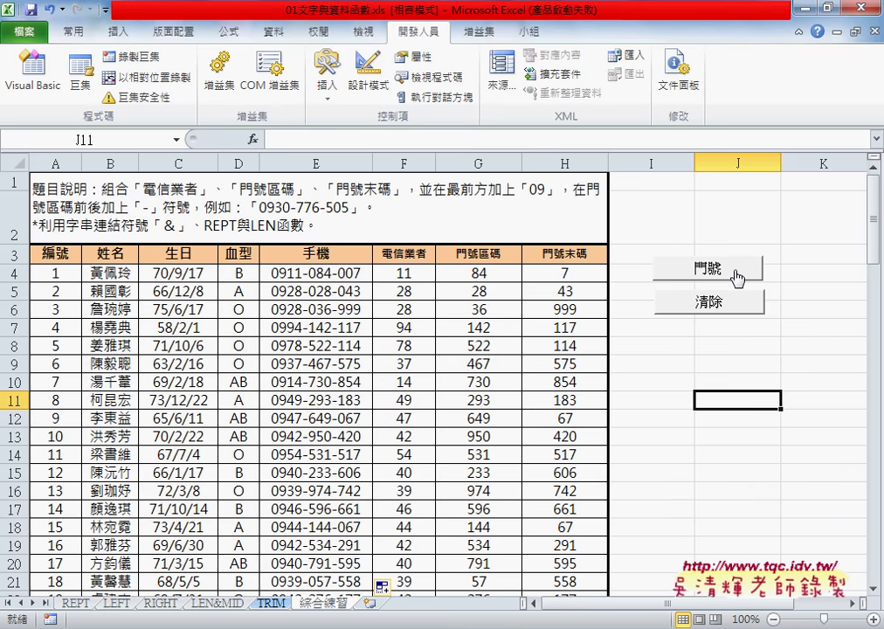
Step: Clear the 手機 column, refill it with the 門號 macro button, clear it again with 清除, and select E4
{"action": "left_click", "coordinate": [689, 312]}
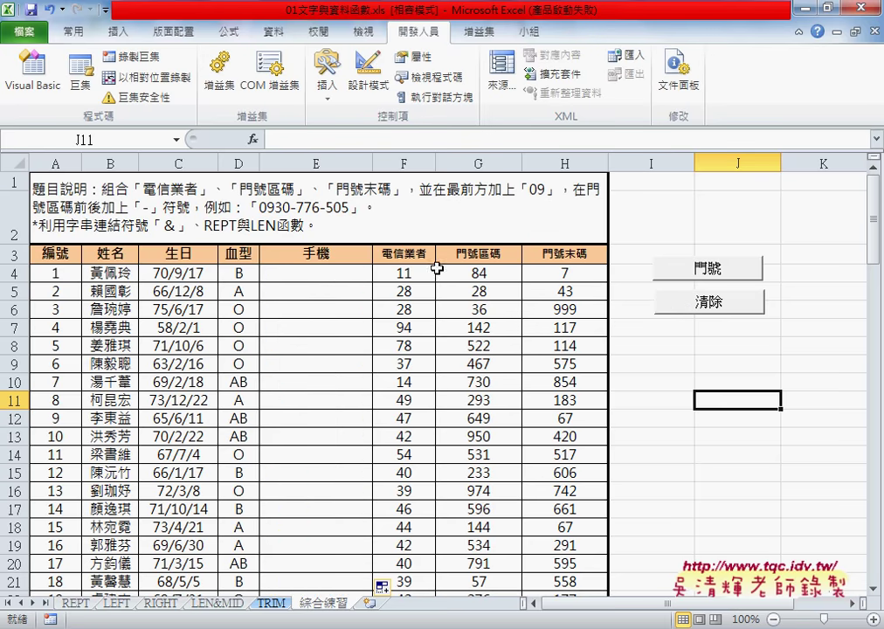
{"action": "left_click", "coordinate": [698, 274]}
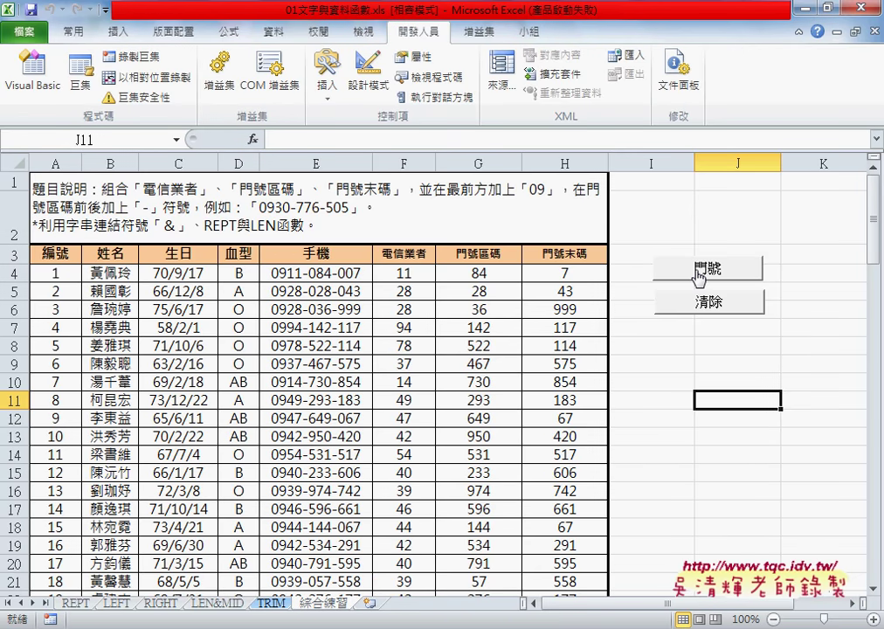
{"action": "left_click", "coordinate": [711, 304]}
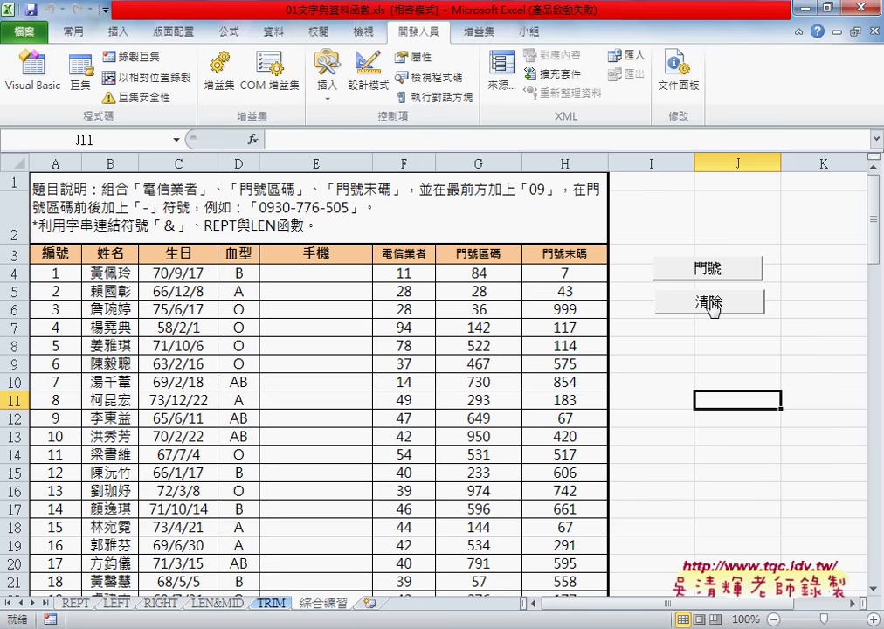
{"action": "left_click_drag", "start_coordinate": [704, 325], "coordinate": [770, 316]}
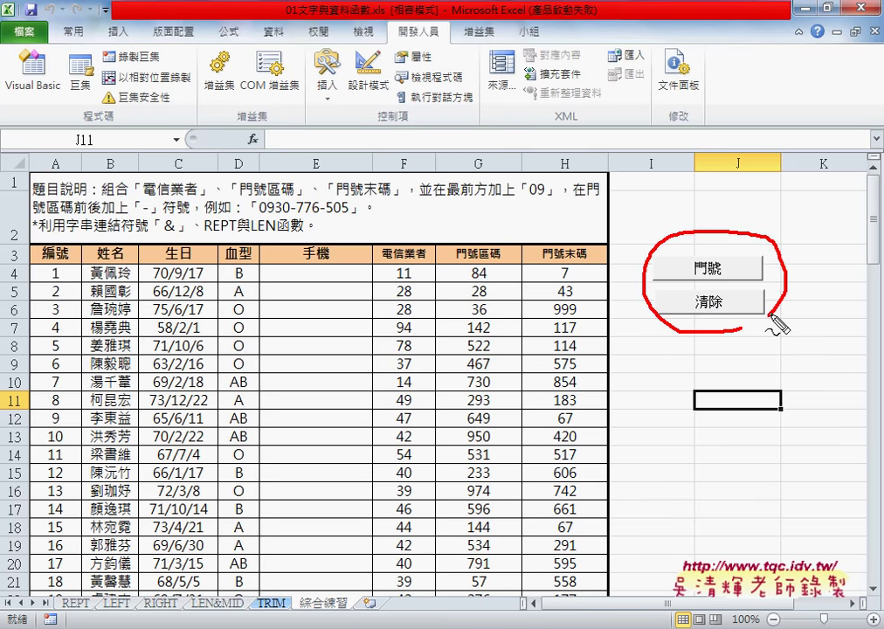
{"action": "left_click_drag", "start_coordinate": [617, 199], "coordinate": [664, 226]}
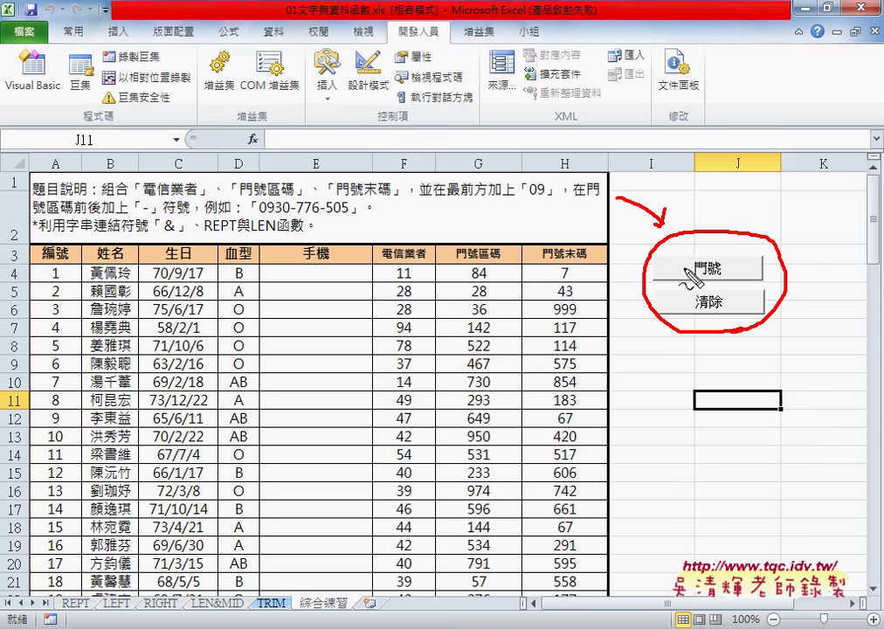
{"action": "key", "text": "Escape"}
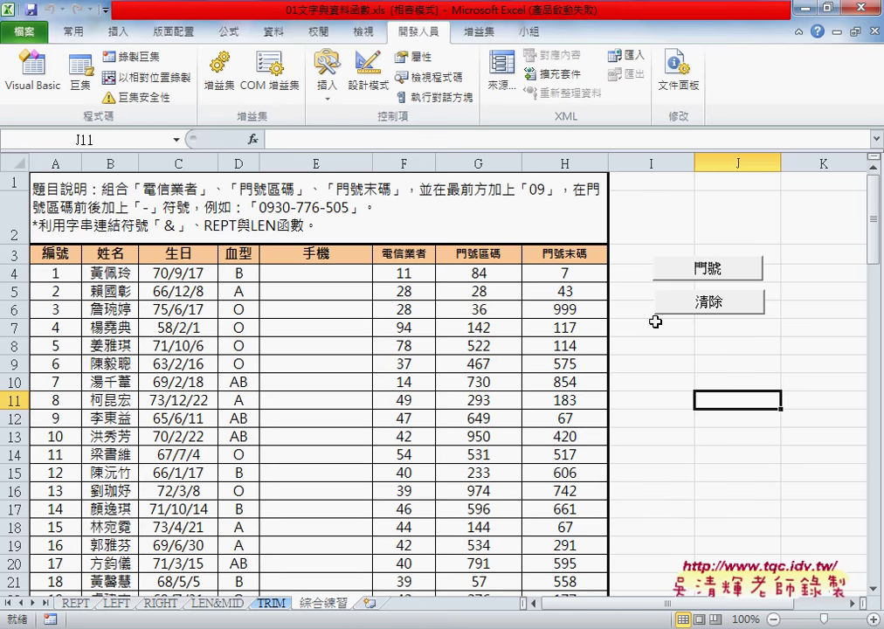
{"action": "left_click", "coordinate": [337, 273]}
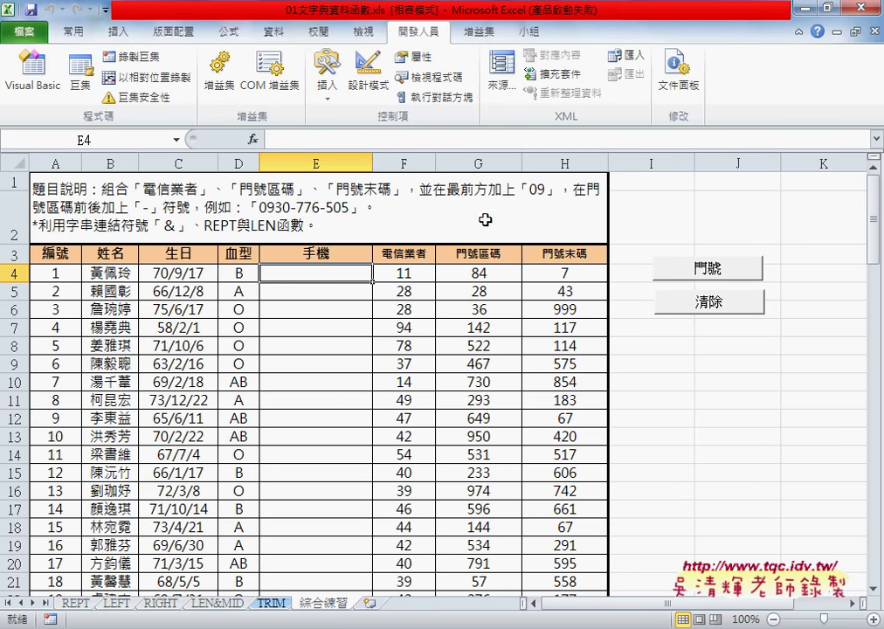
Step: Insert the user-defined 手機 function into E4 via Insert Function
{"action": "left_click", "coordinate": [252, 140]}
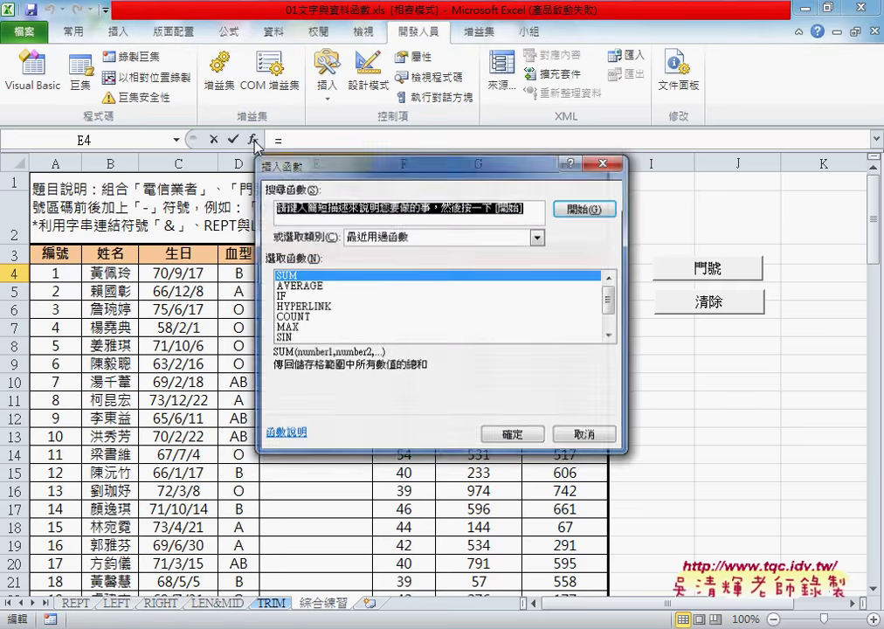
{"action": "left_click_drag", "start_coordinate": [282, 162], "coordinate": [529, 152]}
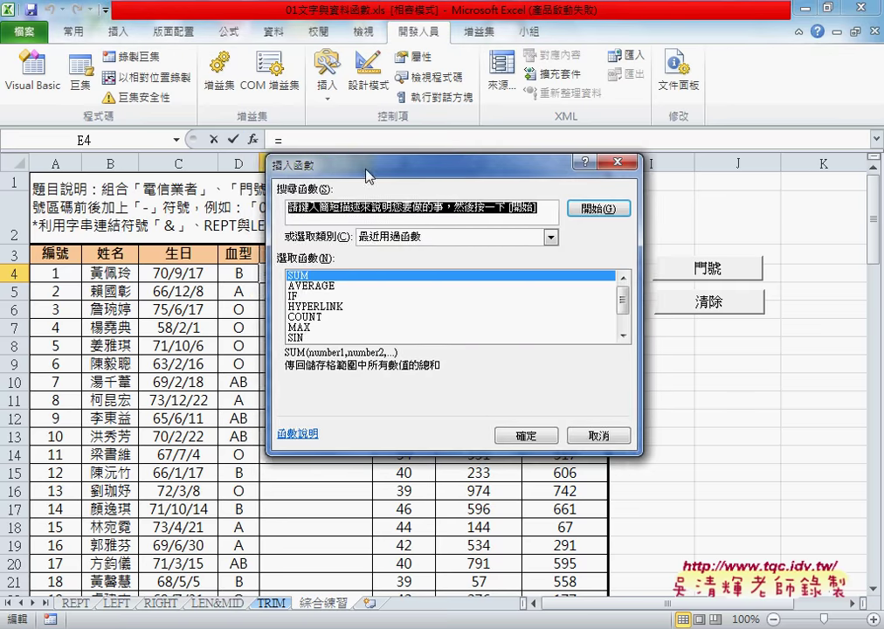
{"action": "left_click", "coordinate": [655, 227]}
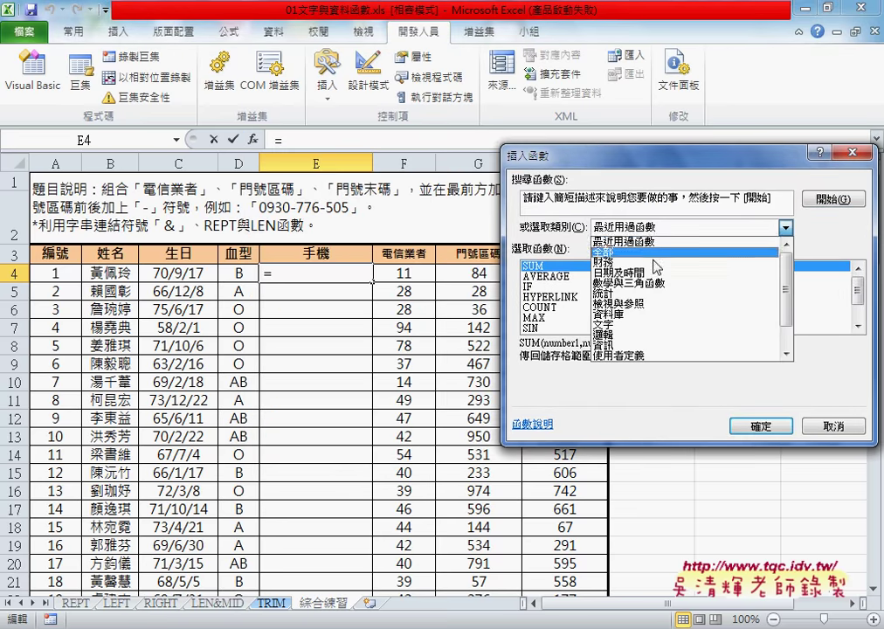
{"action": "left_click", "coordinate": [657, 356]}
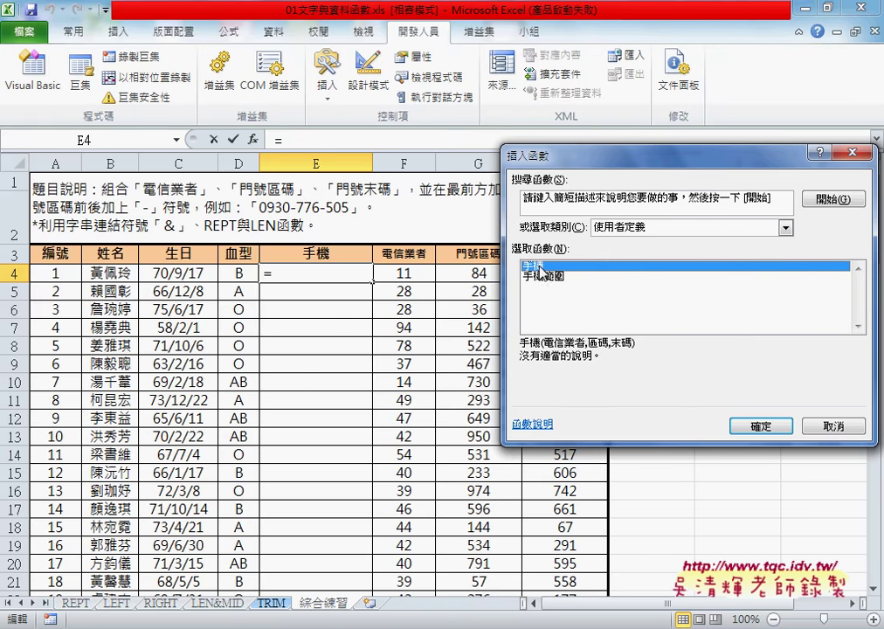
{"action": "left_click", "coordinate": [738, 424]}
{"action": "left_click_drag", "start_coordinate": [574, 152], "coordinate": [537, 345]}
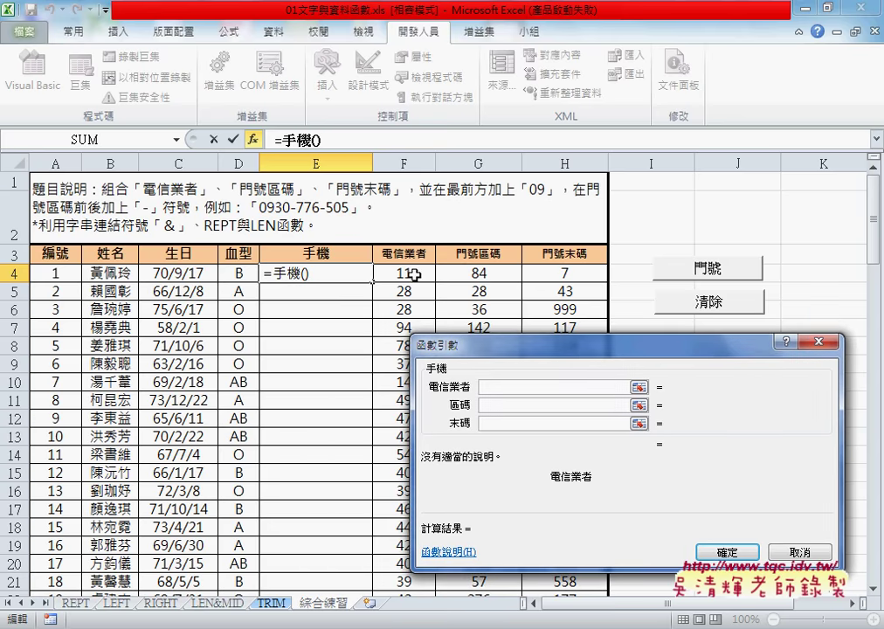
{"action": "left_click", "coordinate": [405, 273]}
{"action": "left_click", "coordinate": [489, 405]}
{"action": "left_click", "coordinate": [477, 273]}
{"action": "left_click", "coordinate": [509, 424]}
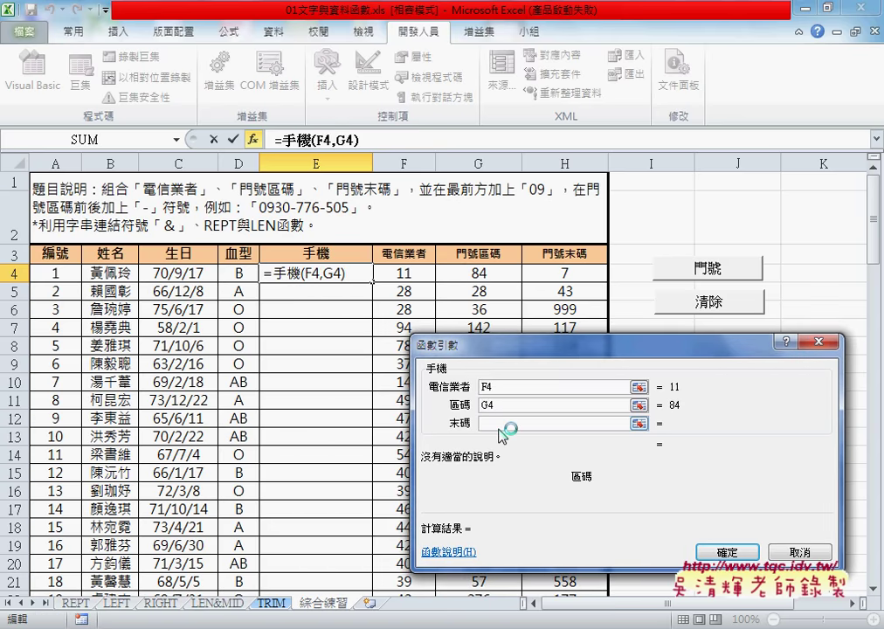
{"action": "left_click", "coordinate": [570, 273]}
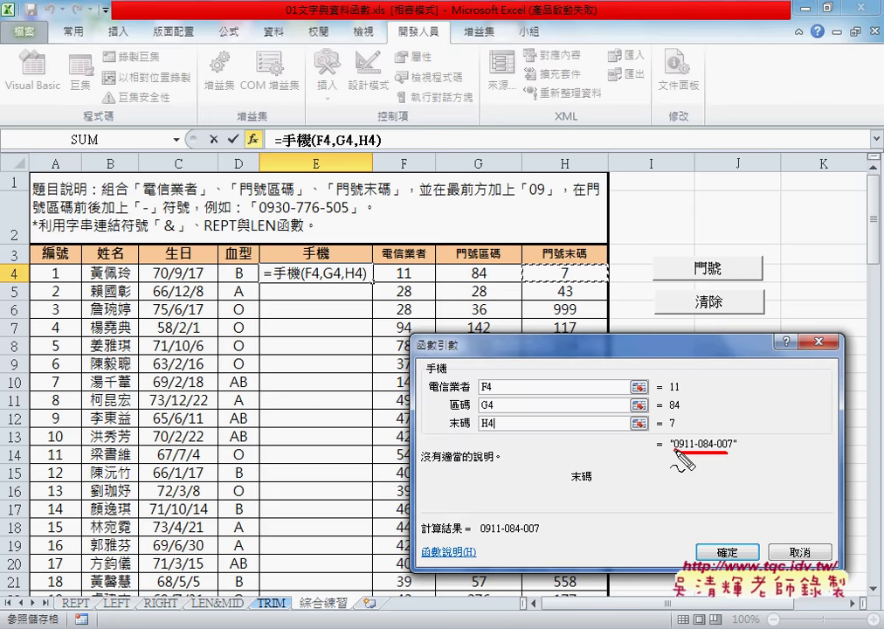
{"action": "left_click_drag", "start_coordinate": [738, 435], "coordinate": [733, 434]}
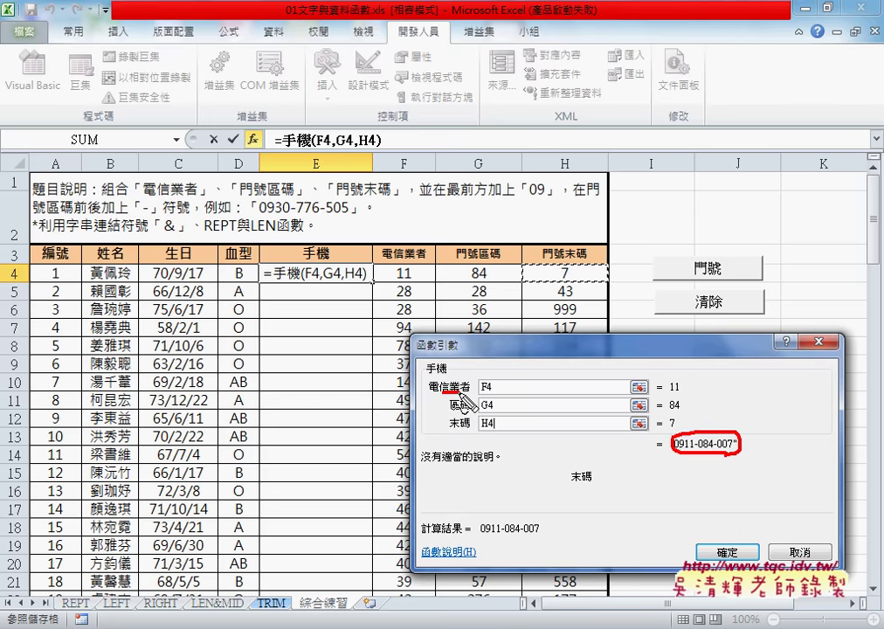
{"action": "mouse_move", "coordinate": [430, 395]}
{"action": "left_mouse_down"}
{"action": "mouse_move", "coordinate": [447, 395]}
{"action": "mouse_move", "coordinate": [465, 432]}
{"action": "left_mouse_up"}
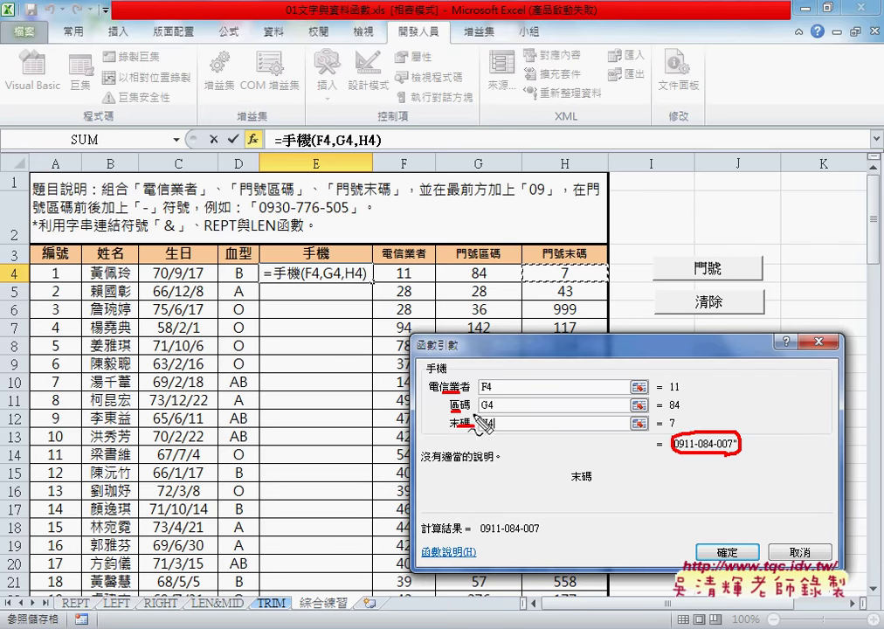
{"action": "left_click_drag", "start_coordinate": [477, 343], "coordinate": [524, 381]}
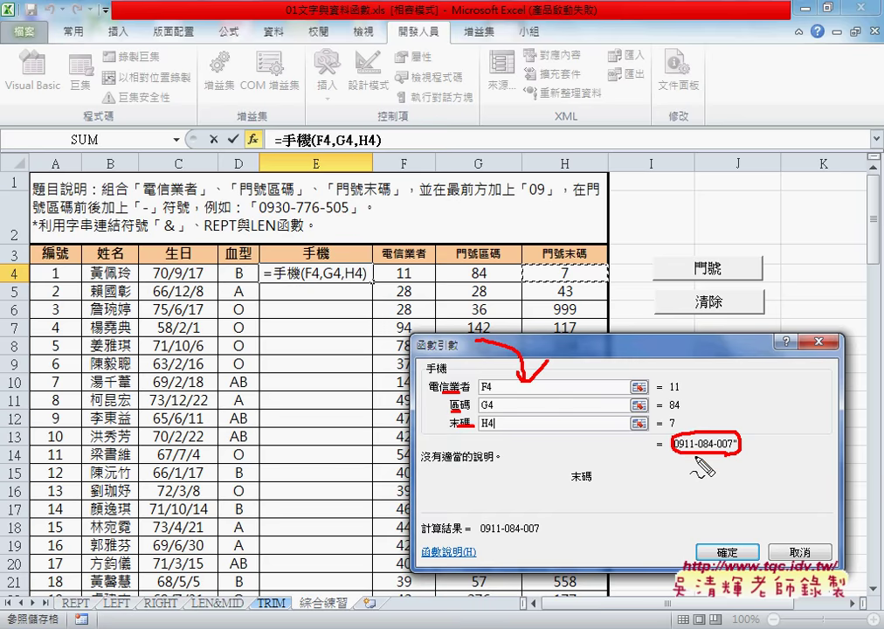
{"action": "mouse_move", "coordinate": [690, 454]}
{"action": "left_mouse_down"}
{"action": "mouse_move", "coordinate": [382, 306]}
{"action": "mouse_move", "coordinate": [339, 299]}
{"action": "left_mouse_up"}
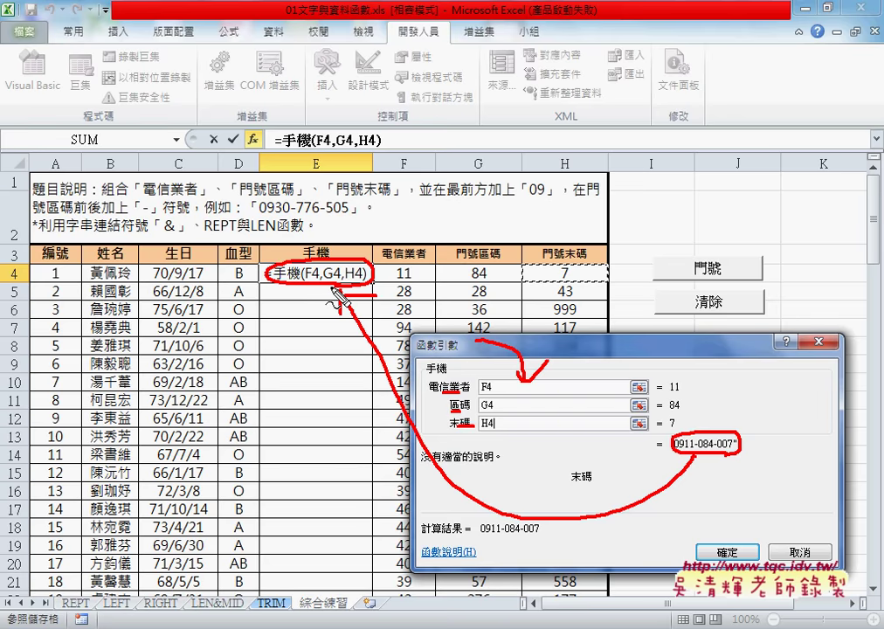
{"action": "key", "text": "Escape"}
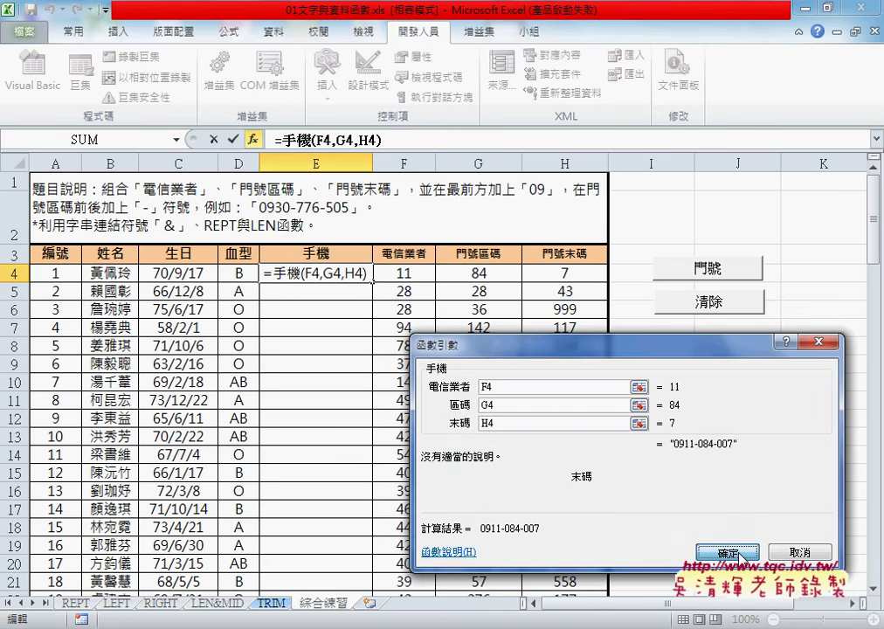
{"action": "left_click", "coordinate": [742, 556]}
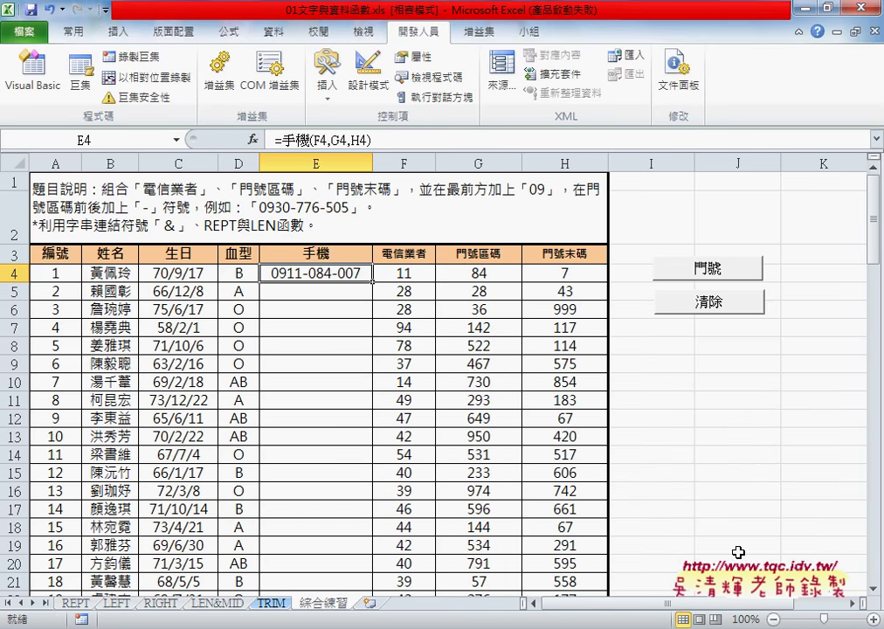
Step: Fill the 手機 formula down, delete the copies, and choose the 手機範圍 function for E4
{"action": "double_click", "coordinate": [376, 284]}
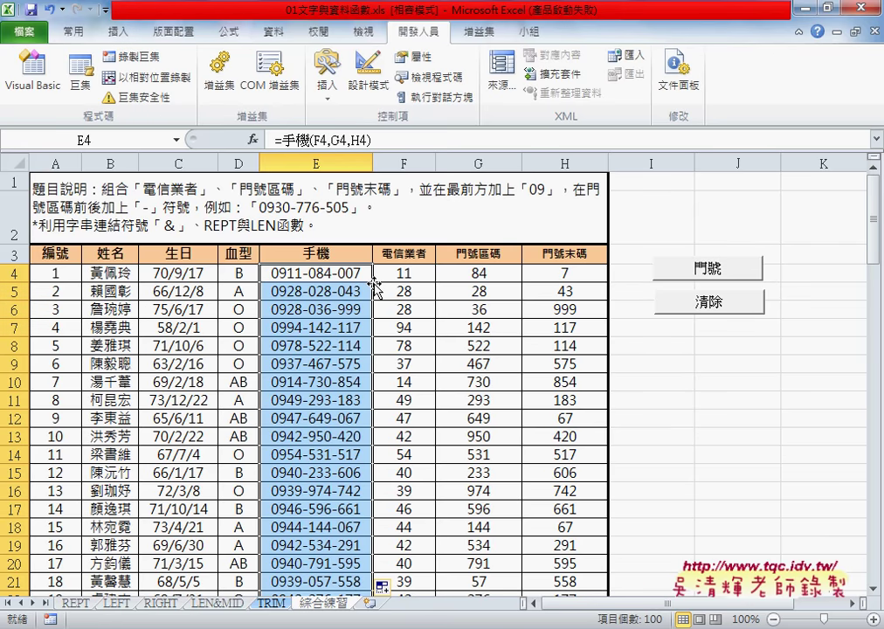
{"action": "key", "text": "Delete"}
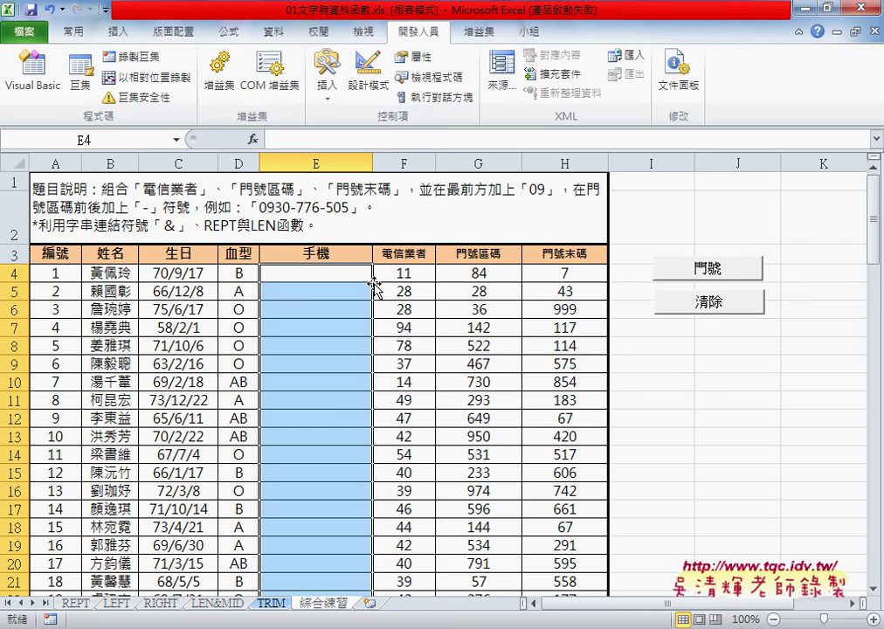
{"action": "left_click", "coordinate": [252, 140]}
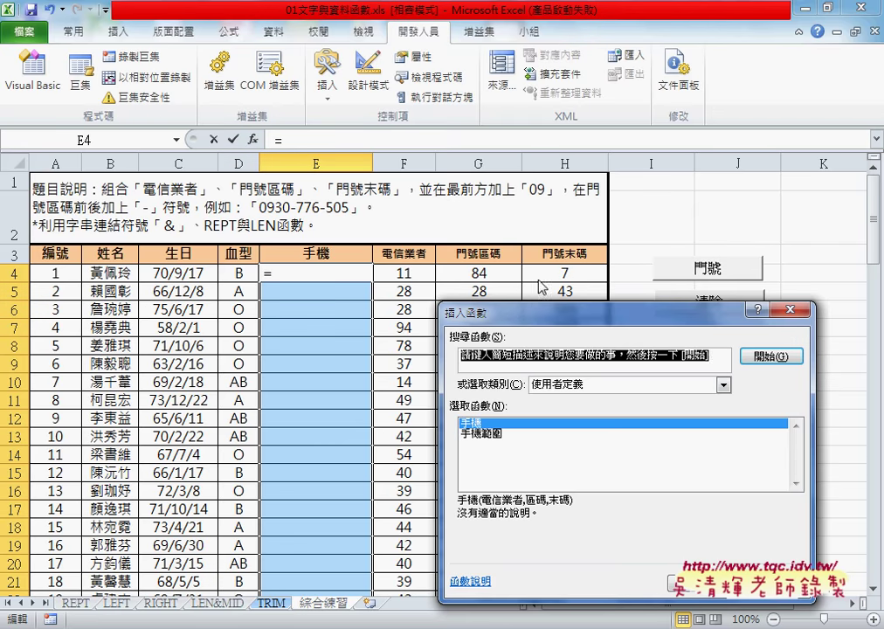
{"action": "left_click", "coordinate": [506, 435]}
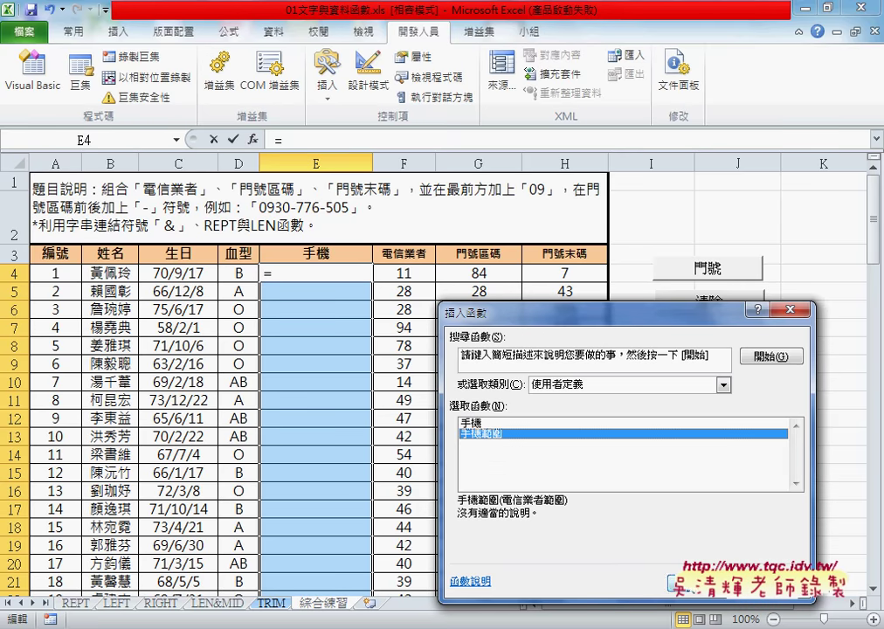
{"action": "key", "text": "Return"}
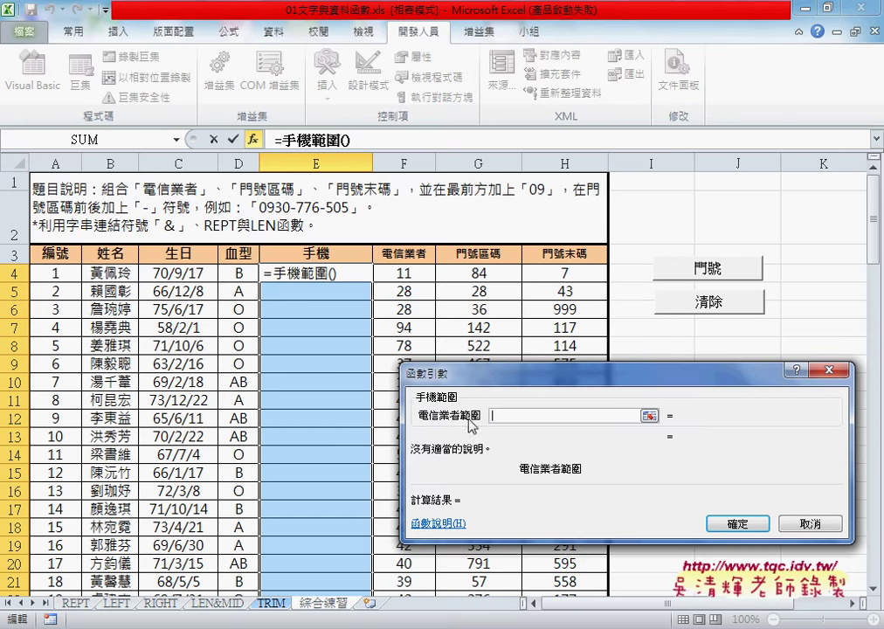
{"action": "left_click_drag", "start_coordinate": [400, 273], "coordinate": [577, 275]}
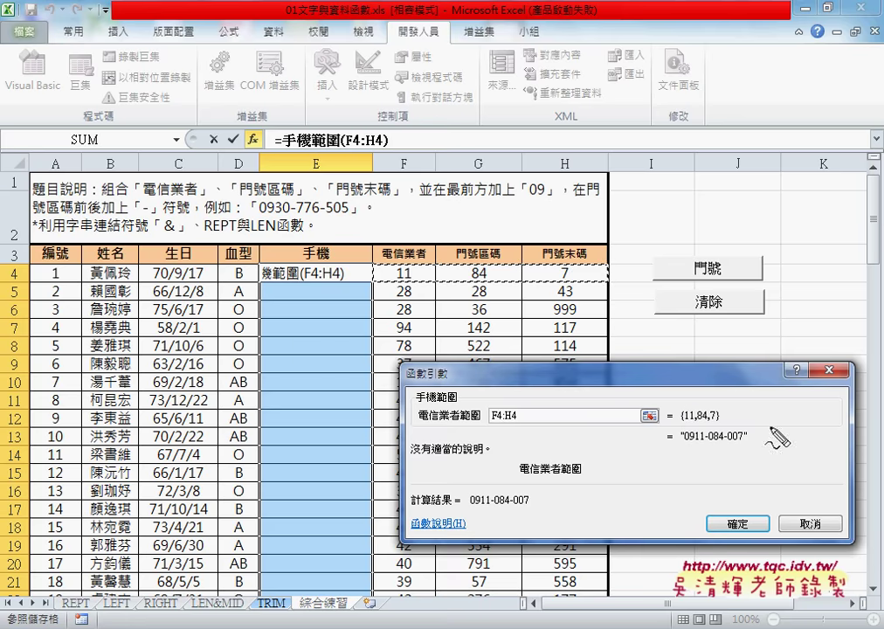
{"action": "mouse_move", "coordinate": [607, 282]}
{"action": "left_mouse_down"}
{"action": "mouse_move", "coordinate": [407, 293]}
{"action": "mouse_move", "coordinate": [660, 313]}
{"action": "mouse_move", "coordinate": [694, 397]}
{"action": "left_mouse_up"}
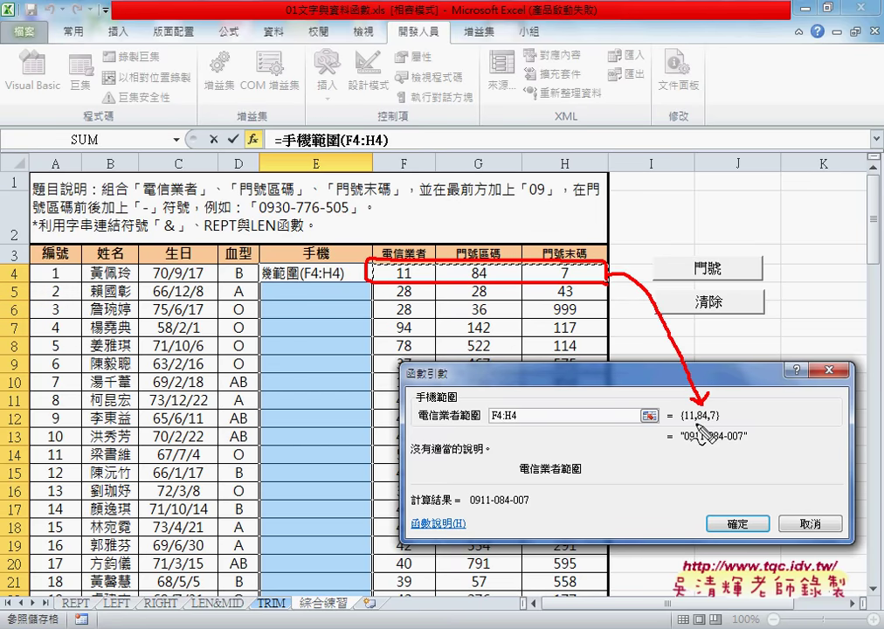
{"action": "left_click_drag", "start_coordinate": [681, 422], "coordinate": [714, 422]}
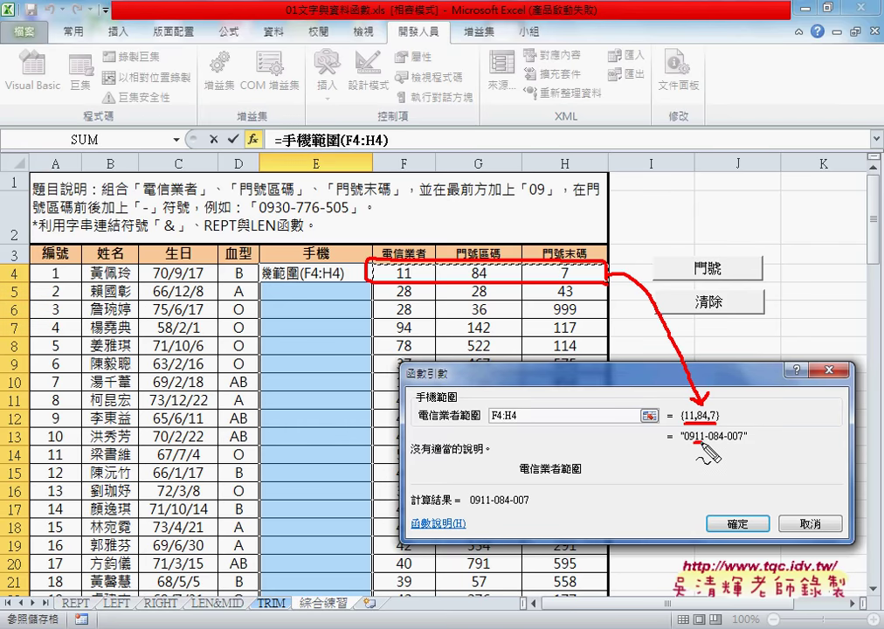
{"action": "left_click_drag", "start_coordinate": [683, 446], "coordinate": [746, 445]}
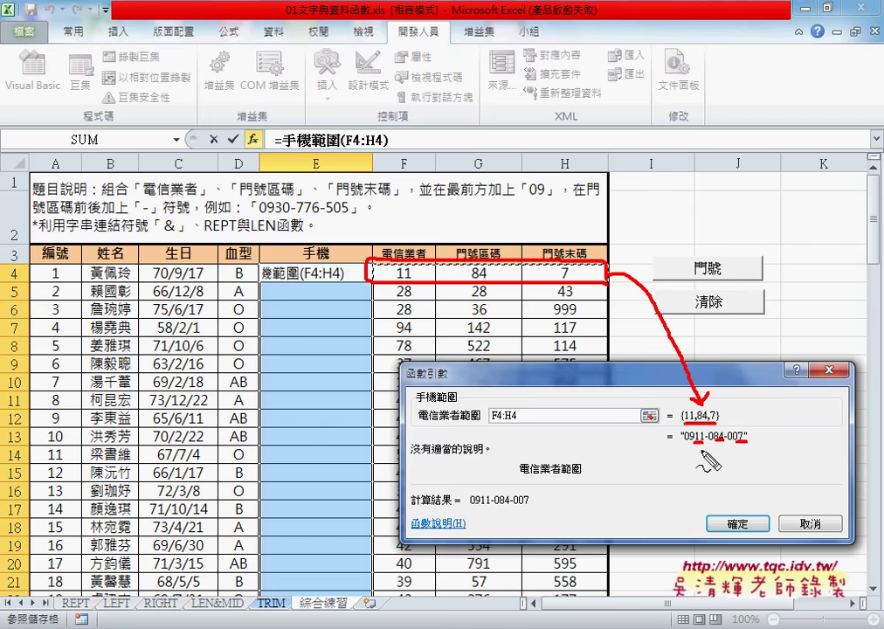
{"action": "mouse_move", "coordinate": [685, 431]}
{"action": "left_mouse_down"}
{"action": "mouse_move", "coordinate": [681, 452]}
{"action": "mouse_move", "coordinate": [349, 301]}
{"action": "mouse_move", "coordinate": [397, 319]}
{"action": "left_mouse_up"}
{"action": "key", "text": "Escape"}
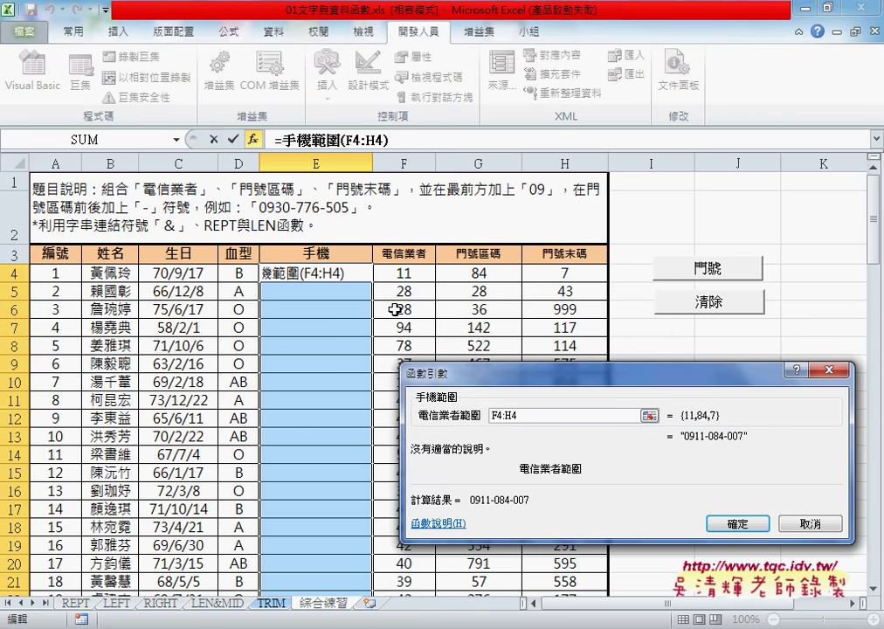
Step: Fill E4's =手機範圍 formula down the 手機 column, then clear it with the 清除 macro button
{"action": "left_click", "coordinate": [755, 534]}
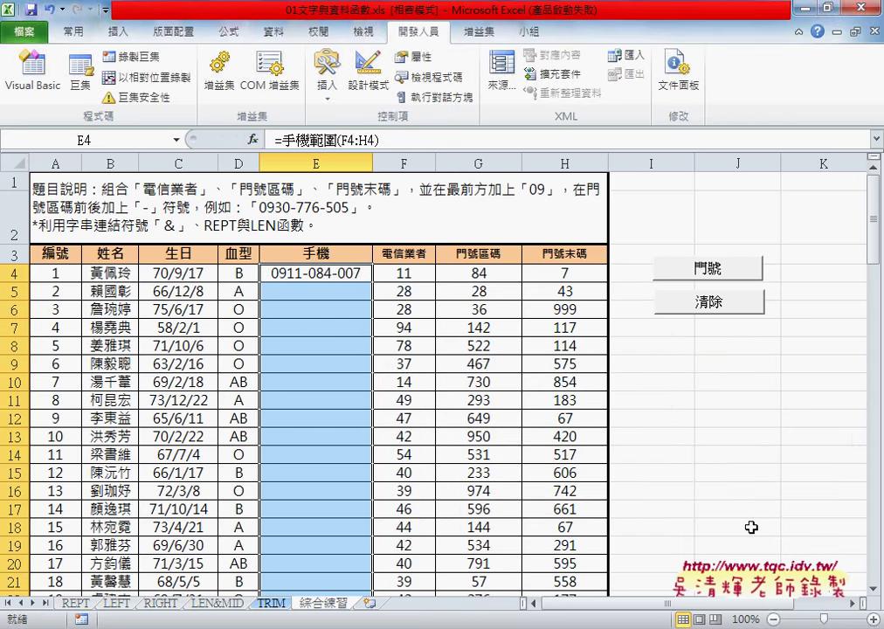
{"action": "left_click", "coordinate": [345, 274]}
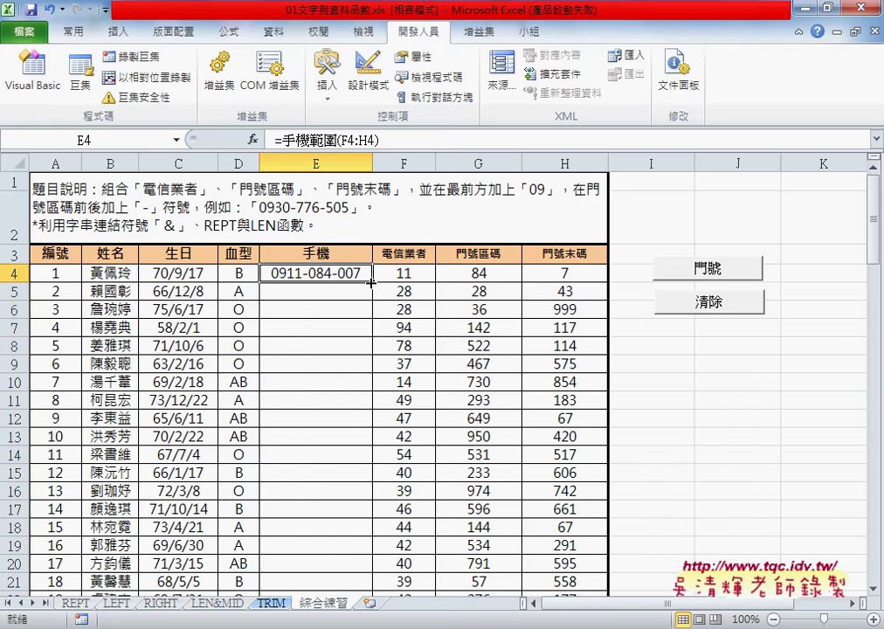
{"action": "double_click", "coordinate": [370, 281]}
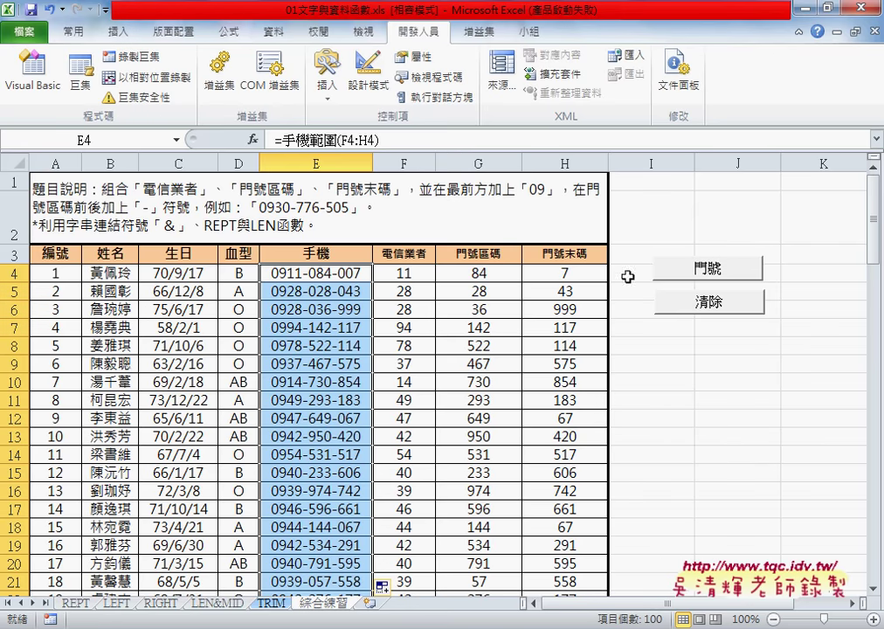
{"action": "left_click", "coordinate": [666, 306]}
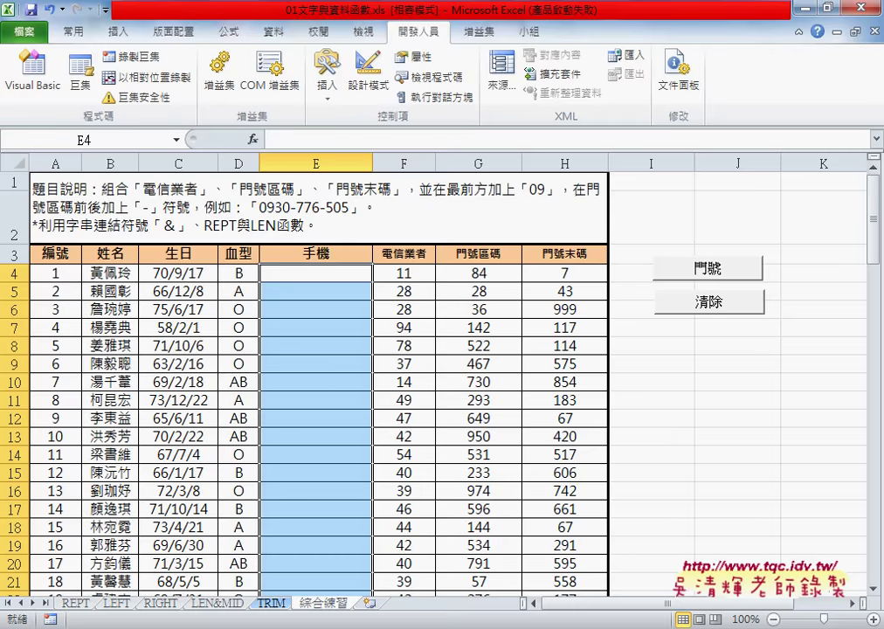
Step: Select the 門號, 清除, 手機 and 手機範圍 VBA code in the Google Docs notes, then return to Excel
{"action": "left_click", "coordinate": [253, 452]}
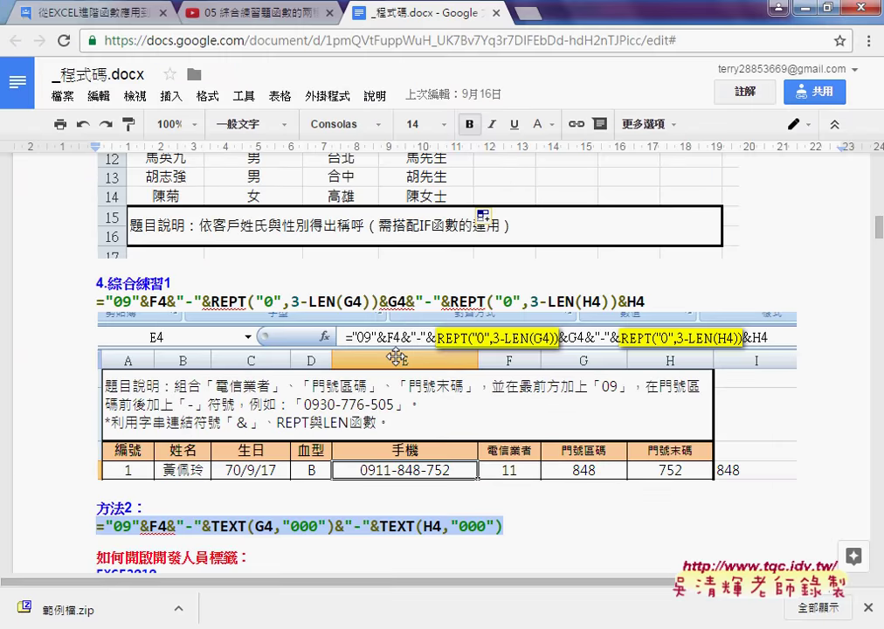
{"action": "scroll", "coordinate": [475, 362], "scroll_direction": "down", "scroll_amount": 5}
{"action": "scroll", "coordinate": [474, 361], "scroll_direction": "down", "scroll_amount": 5}
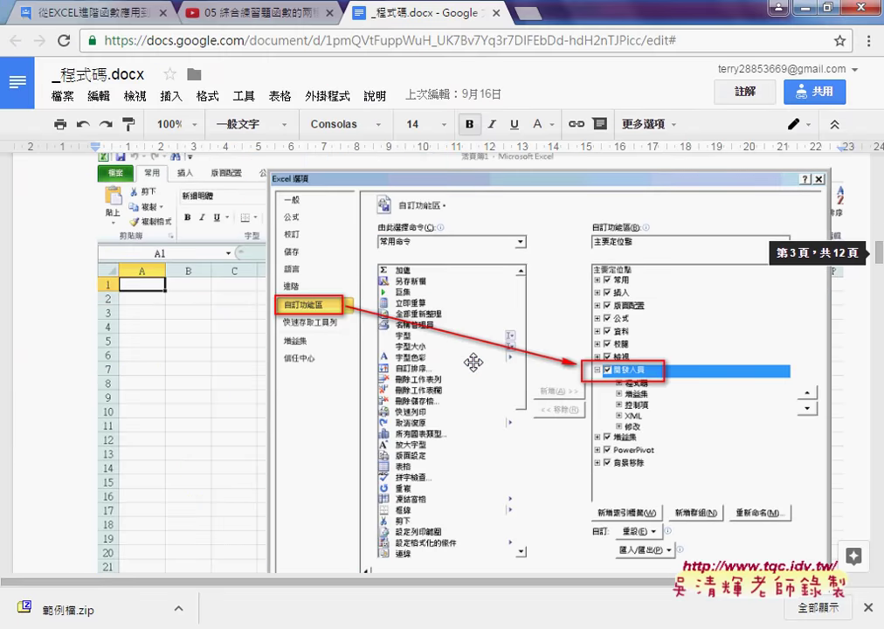
{"action": "scroll", "coordinate": [474, 362], "scroll_direction": "down", "scroll_amount": 5}
{"action": "scroll", "coordinate": [475, 362], "scroll_direction": "down", "scroll_amount": 5}
{"action": "scroll", "coordinate": [474, 362], "scroll_direction": "down", "scroll_amount": 5}
{"action": "scroll", "coordinate": [475, 362], "scroll_direction": "down", "scroll_amount": 5}
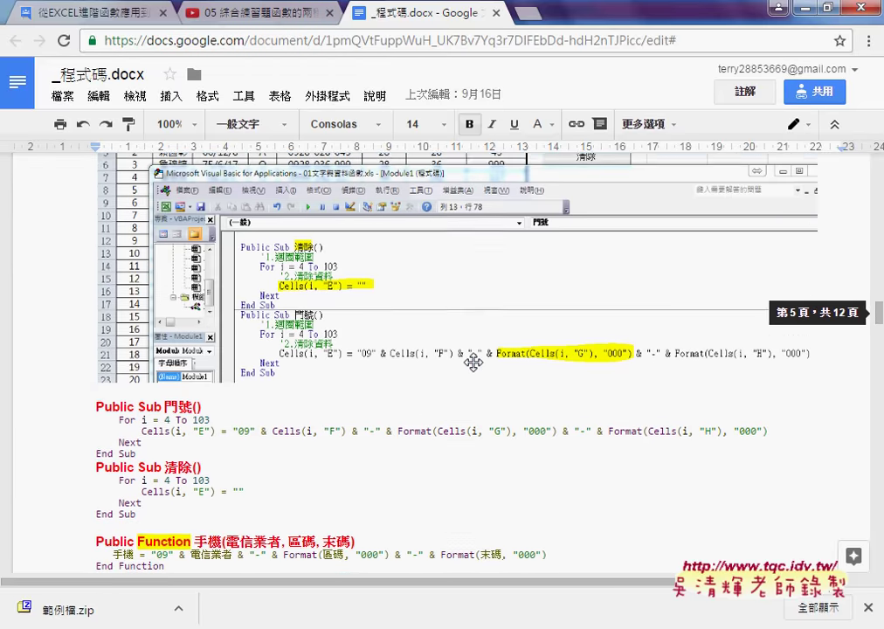
{"action": "scroll", "coordinate": [474, 362], "scroll_direction": "down", "scroll_amount": 5}
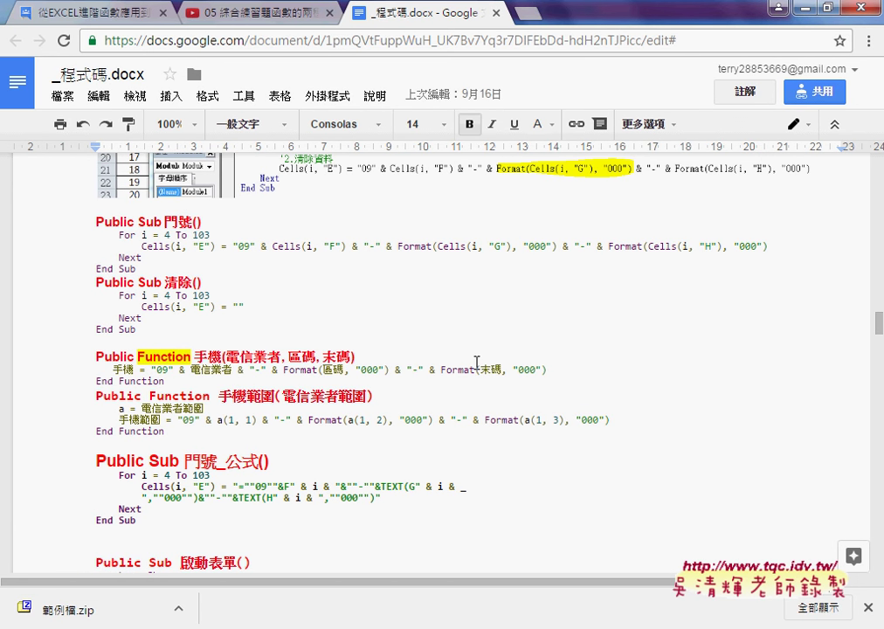
{"action": "mouse_move", "coordinate": [96, 222]}
{"action": "left_mouse_down"}
{"action": "mouse_move", "coordinate": [135, 222]}
{"action": "mouse_move", "coordinate": [191, 431]}
{"action": "left_mouse_up"}
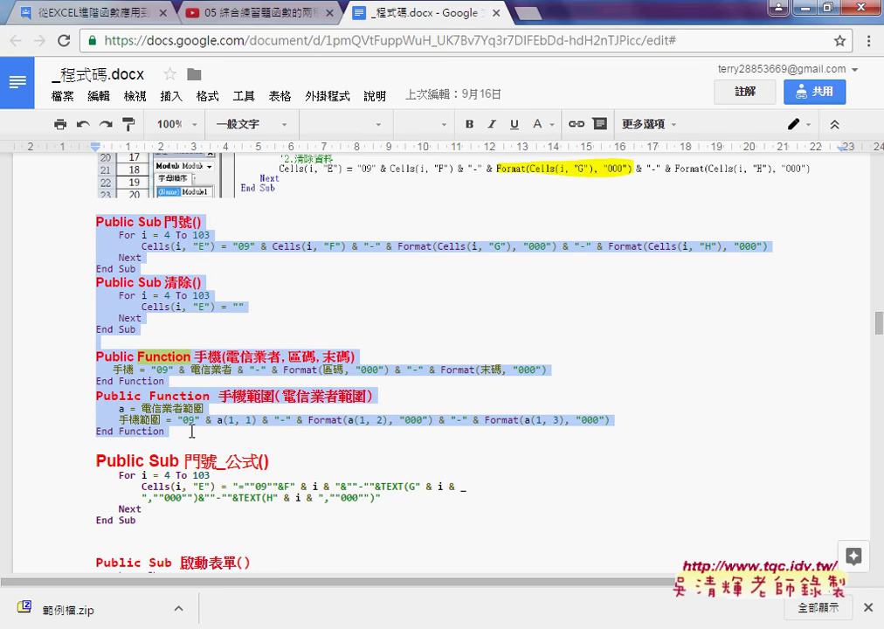
{"action": "key", "text": "alt+Tab"}
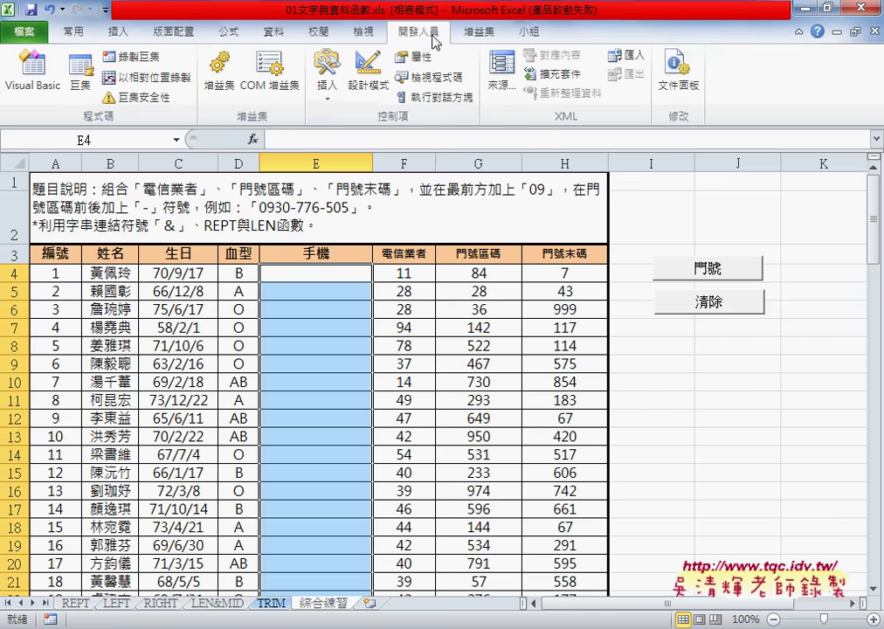
Step: Open the VBA editor, select all the Module1 code, and close the editor
{"action": "left_click", "coordinate": [40, 81]}
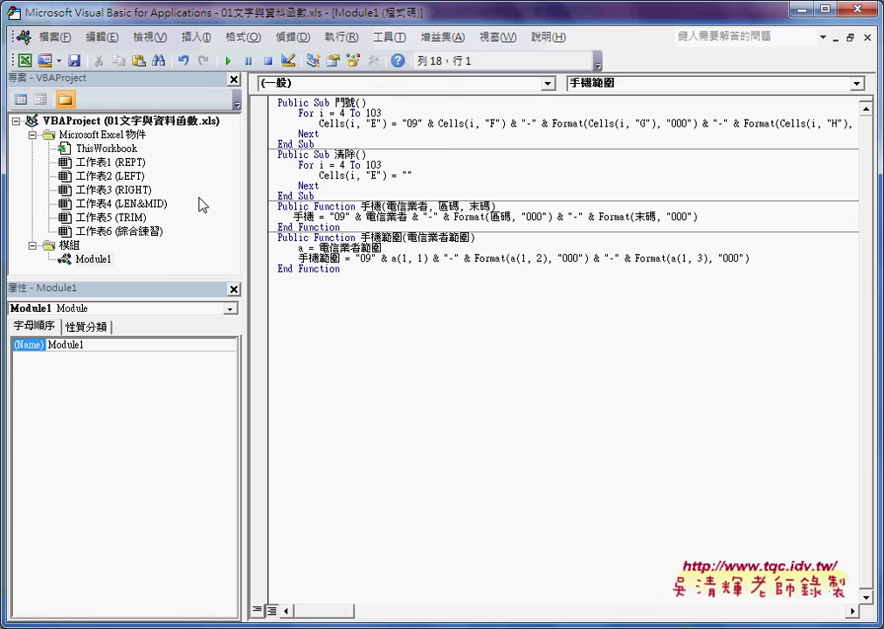
{"action": "left_click_drag", "start_coordinate": [361, 285], "coordinate": [265, 105]}
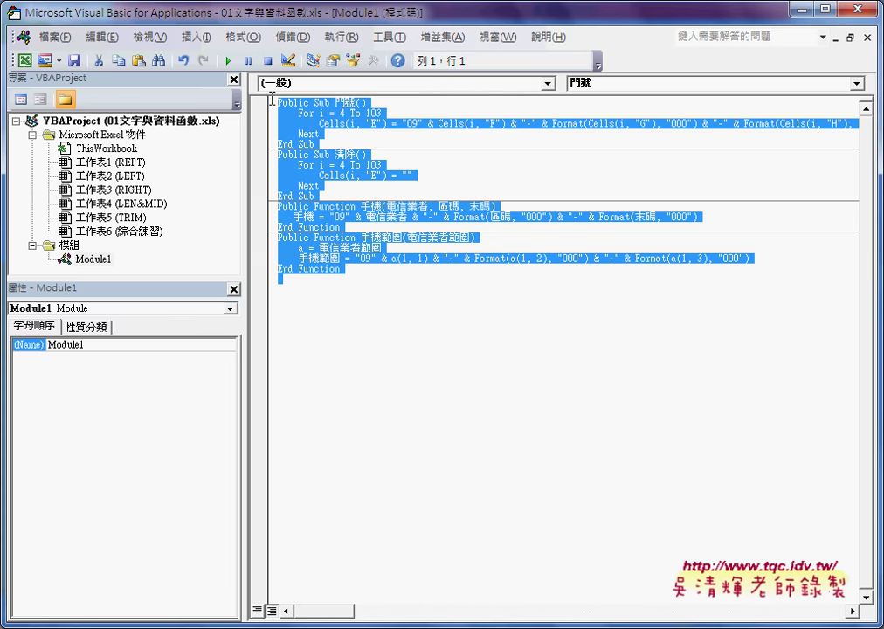
{"action": "left_click", "coordinate": [844, 8]}
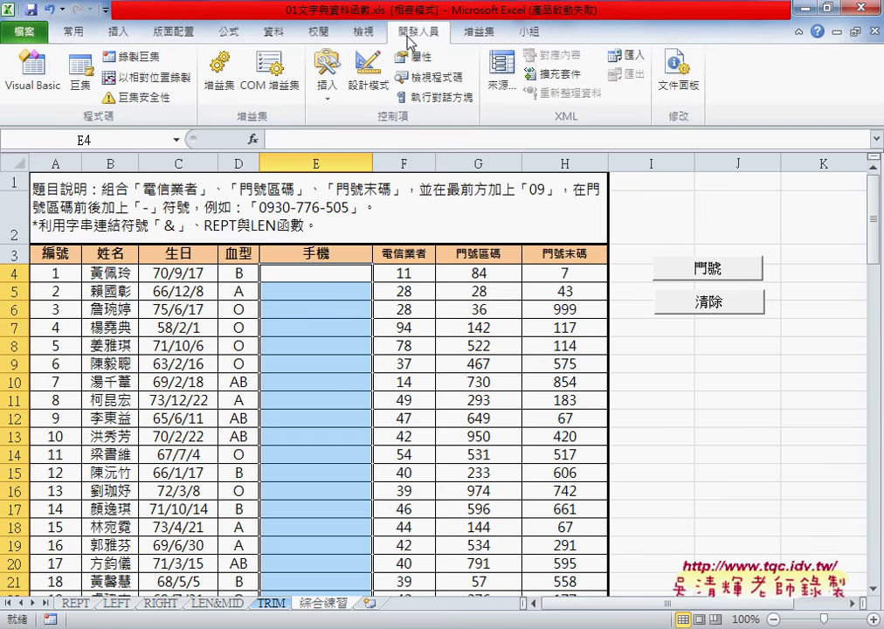
Step: Open Excel Options via the Quick Access Toolbar dropdown's 其他命令(M)... entry
{"action": "mouse_move", "coordinate": [409, 43]}
{"action": "left_mouse_down"}
{"action": "mouse_move", "coordinate": [442, 28]}
{"action": "mouse_move", "coordinate": [529, 118]}
{"action": "left_mouse_up"}
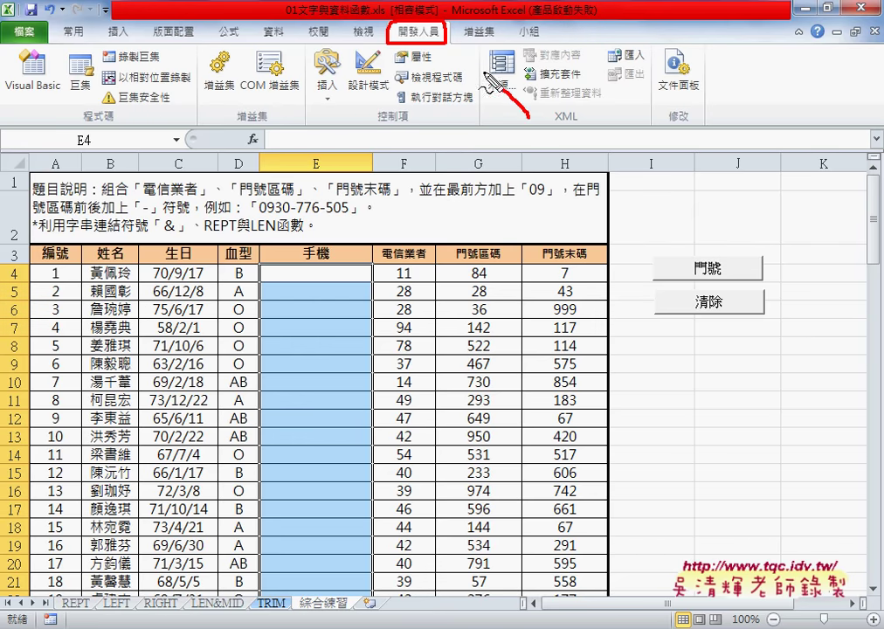
{"action": "left_click_drag", "start_coordinate": [452, 46], "coordinate": [471, 63]}
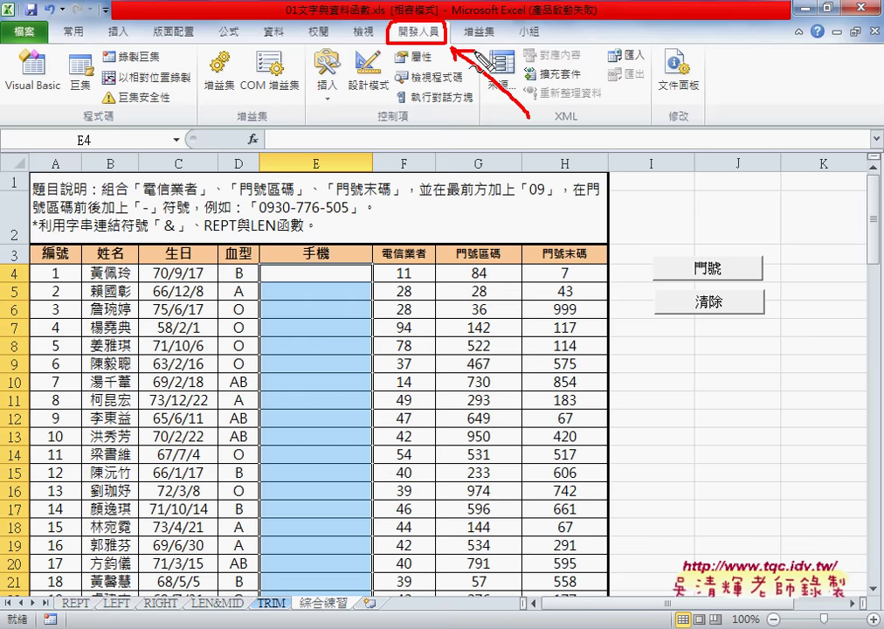
{"action": "key", "text": "Escape"}
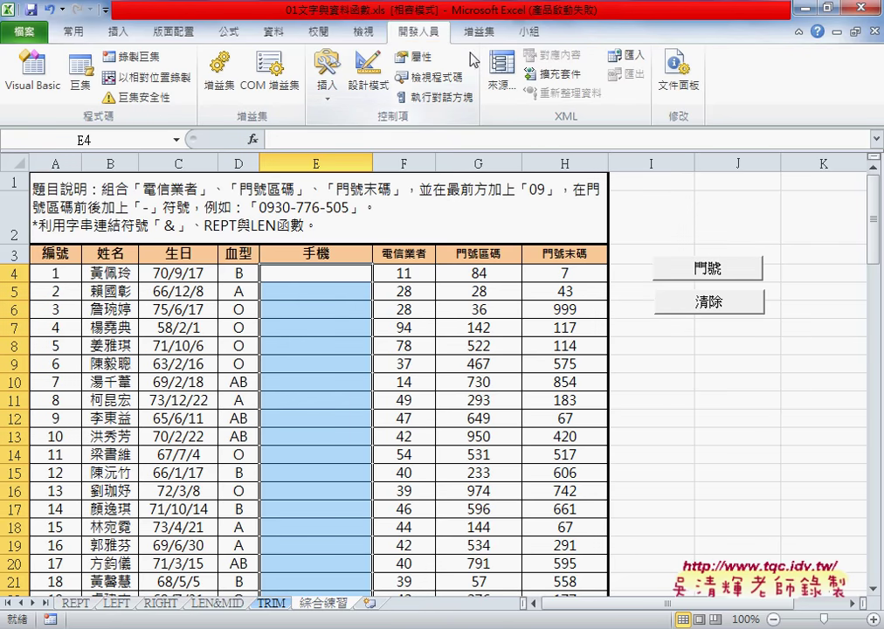
{"action": "left_click", "coordinate": [105, 9]}
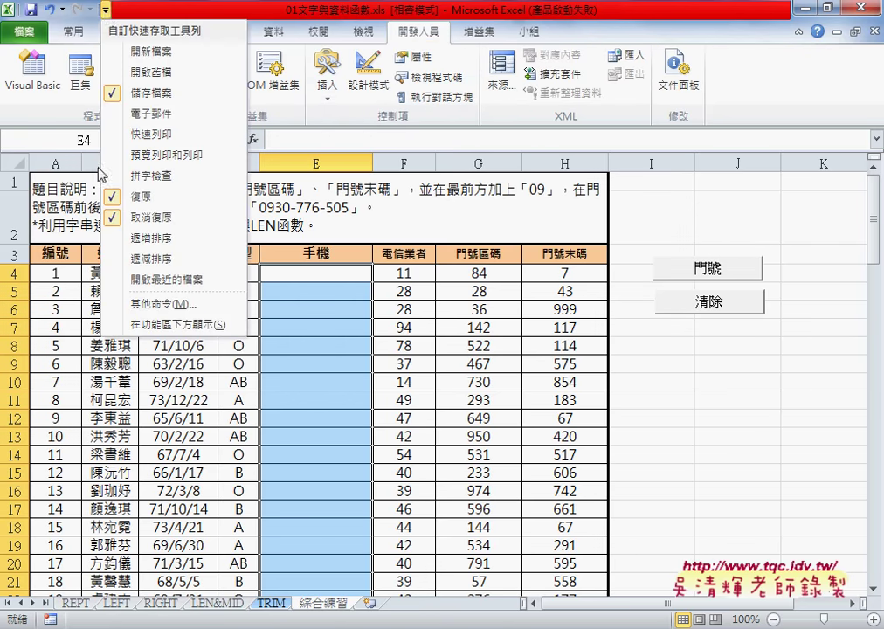
{"action": "left_click", "coordinate": [149, 306]}
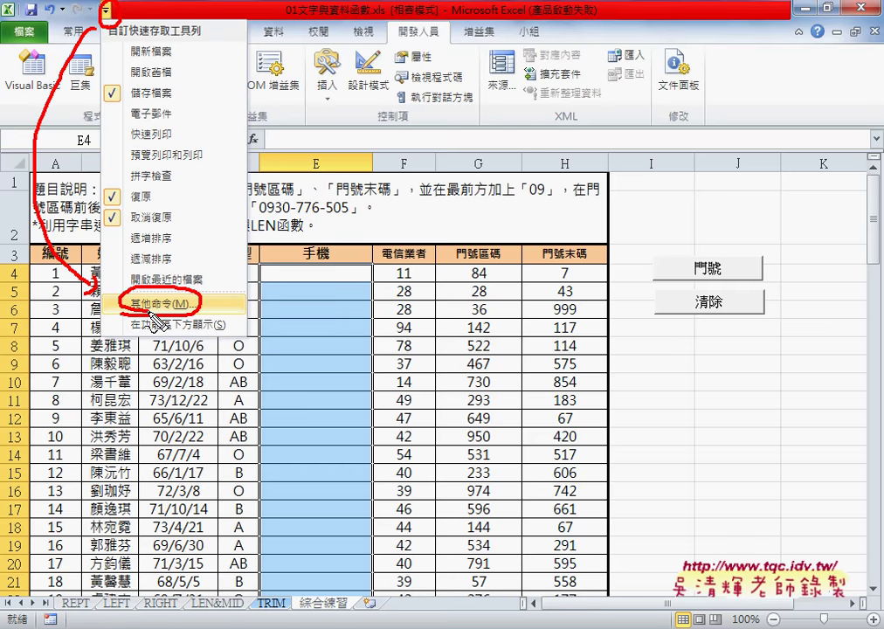
{"action": "left_click", "coordinate": [150, 307]}
{"action": "left_click", "coordinate": [105, 10]}
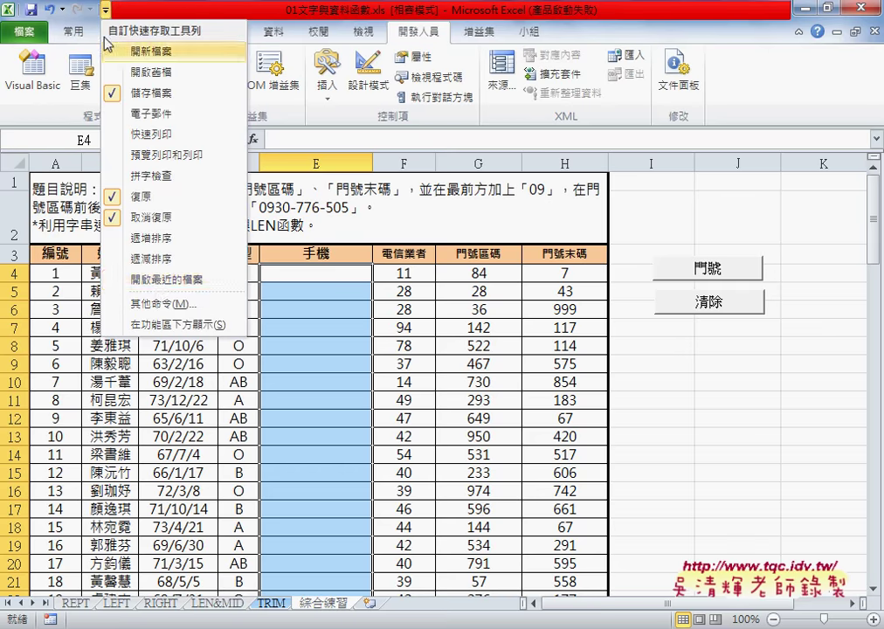
{"action": "left_click", "coordinate": [172, 304]}
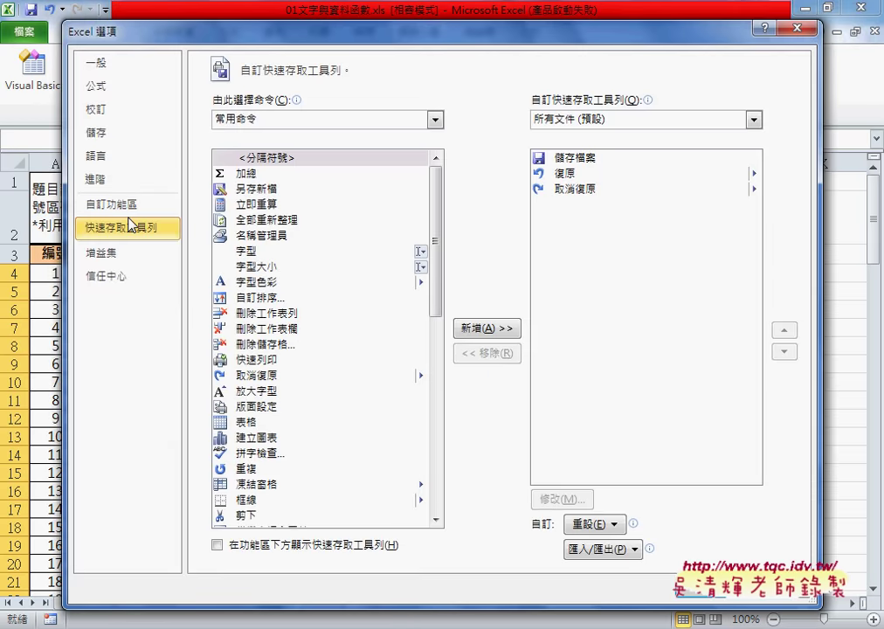
Step: Check the 開發人員 entry under 自訂功能區 in Excel Options, then close the dialog
{"action": "left_click", "coordinate": [112, 208]}
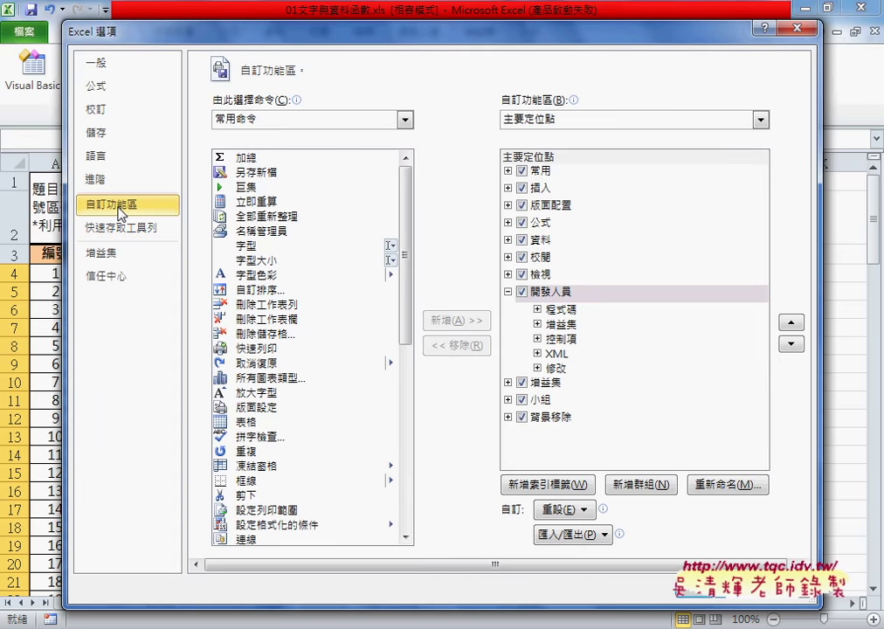
{"action": "left_click", "coordinate": [523, 292]}
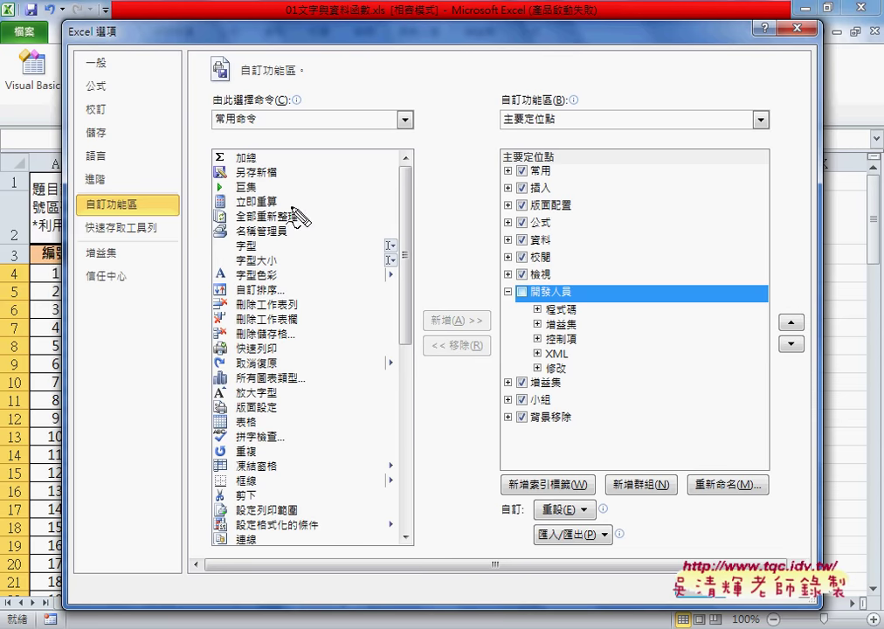
{"action": "mouse_move", "coordinate": [118, 213]}
{"action": "left_mouse_down"}
{"action": "mouse_move", "coordinate": [491, 301]}
{"action": "mouse_move", "coordinate": [557, 278]}
{"action": "left_mouse_up"}
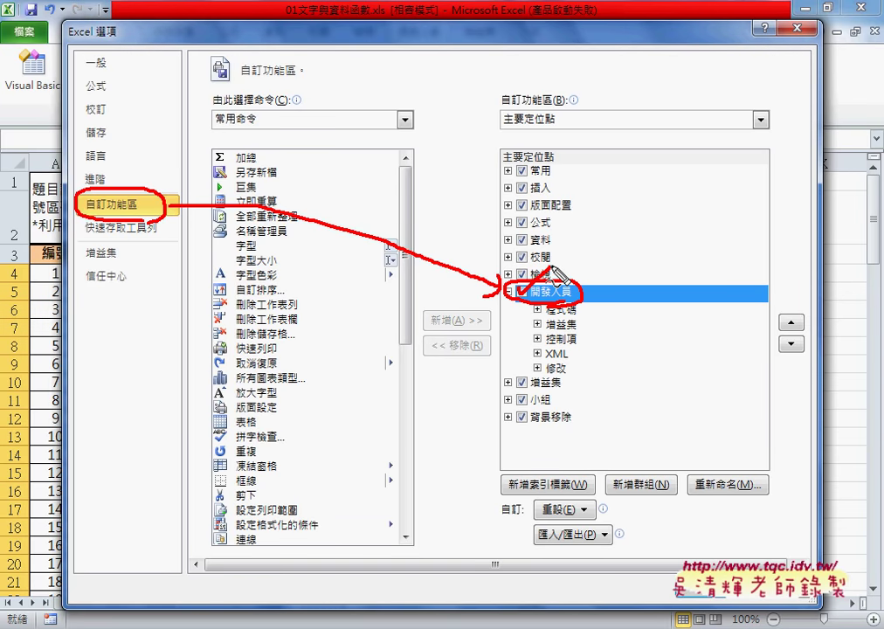
{"action": "key", "text": "Escape"}
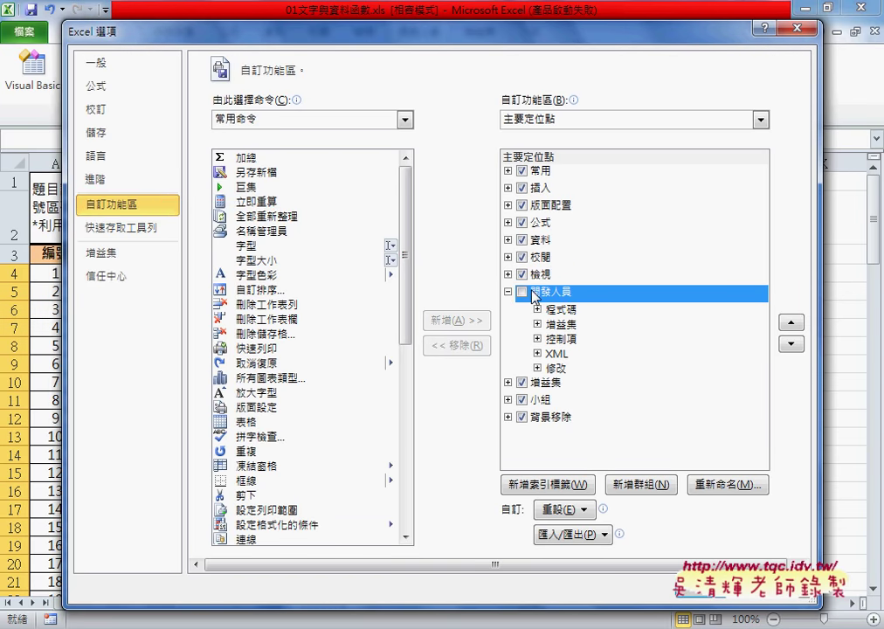
{"action": "key", "text": "Return"}
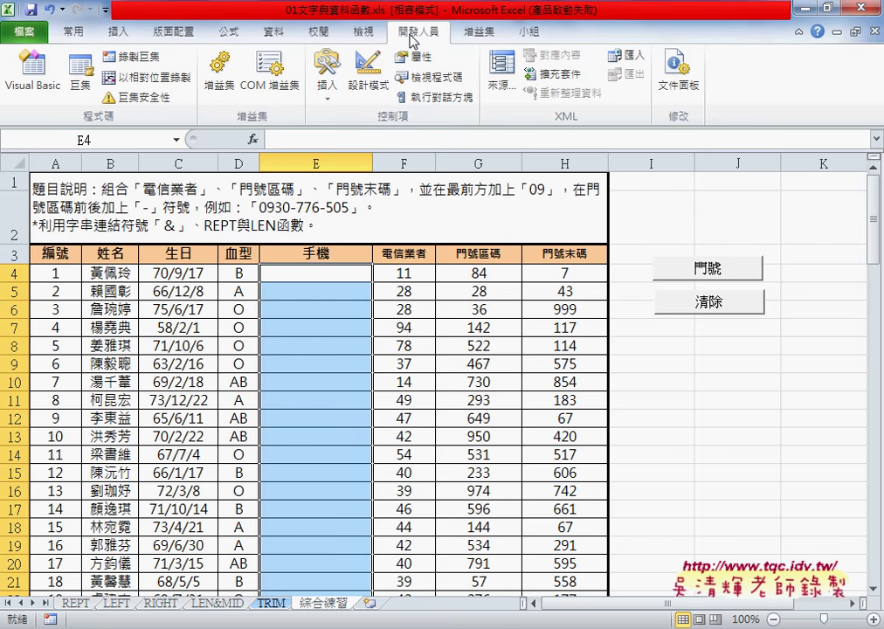
{"action": "left_click", "coordinate": [694, 276]}
{"action": "left_click", "coordinate": [704, 310]}
{"action": "left_click", "coordinate": [57, 93]}
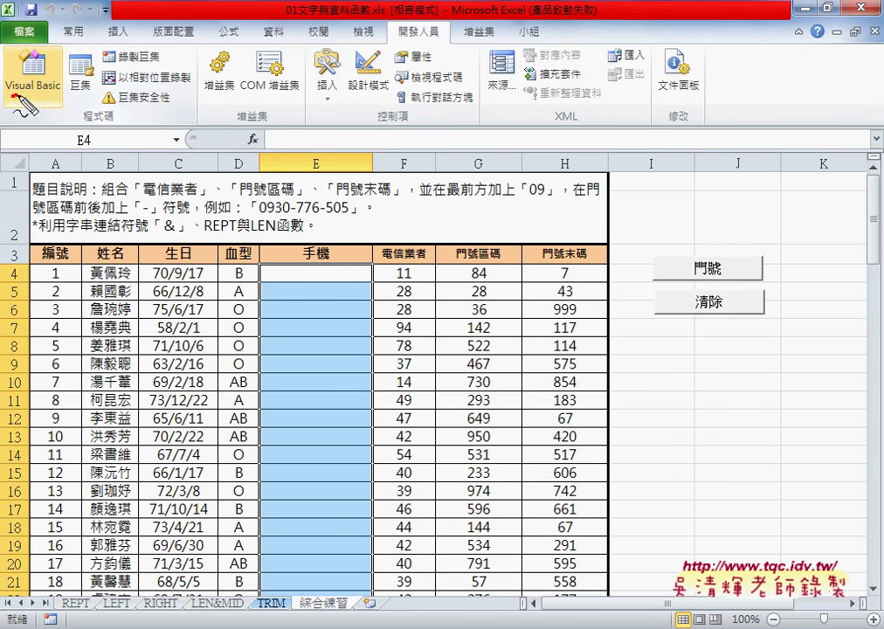
{"action": "left_click_drag", "start_coordinate": [13, 97], "coordinate": [56, 96]}
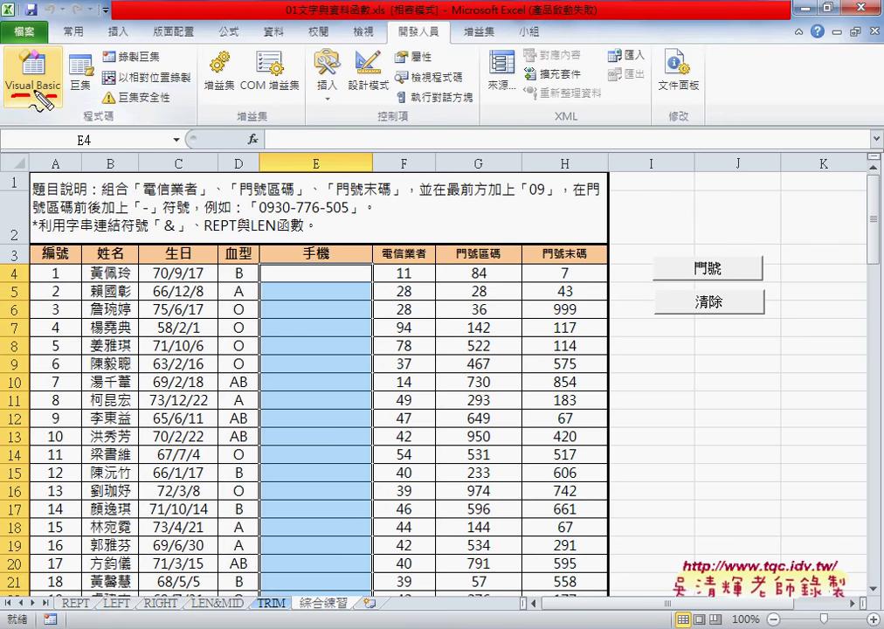
{"action": "mouse_move", "coordinate": [65, 93]}
{"action": "left_mouse_down"}
{"action": "mouse_move", "coordinate": [85, 93]}
{"action": "mouse_move", "coordinate": [83, 84]}
{"action": "left_mouse_up"}
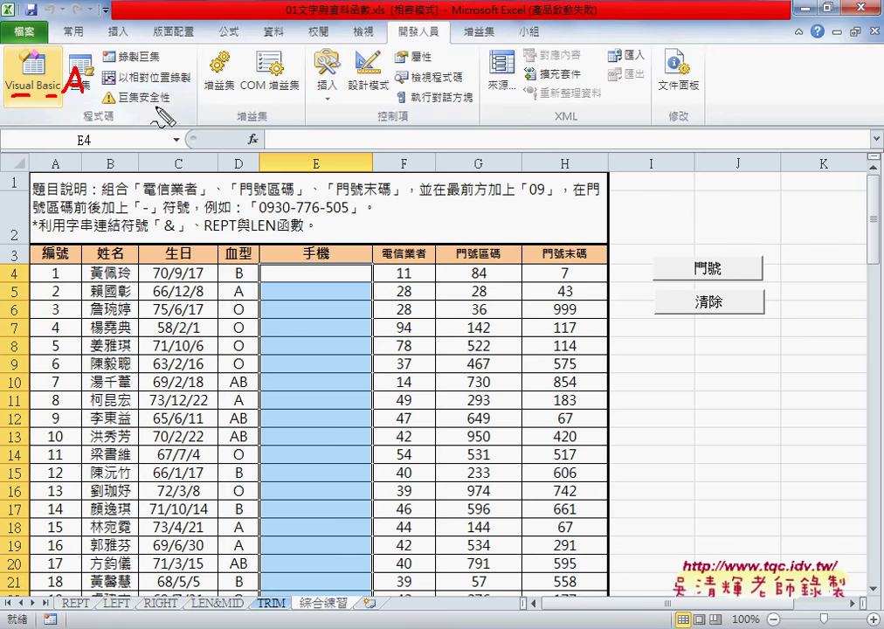
{"action": "mouse_move", "coordinate": [87, 91]}
{"action": "left_mouse_down"}
{"action": "mouse_move", "coordinate": [87, 73]}
{"action": "mouse_move", "coordinate": [89, 85]}
{"action": "mouse_move", "coordinate": [105, 84]}
{"action": "left_mouse_up"}
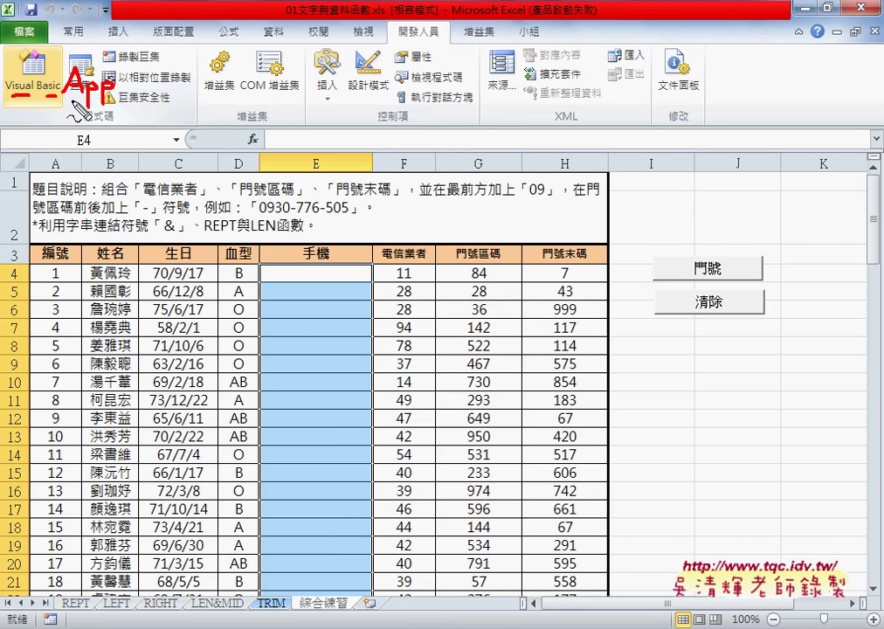
{"action": "mouse_move", "coordinate": [118, 93]}
{"action": "left_mouse_down"}
{"action": "mouse_move", "coordinate": [130, 70]}
{"action": "mouse_move", "coordinate": [135, 91]}
{"action": "mouse_move", "coordinate": [181, 93]}
{"action": "mouse_move", "coordinate": [187, 80]}
{"action": "mouse_move", "coordinate": [195, 93]}
{"action": "mouse_move", "coordinate": [208, 82]}
{"action": "mouse_move", "coordinate": [231, 92]}
{"action": "left_mouse_up"}
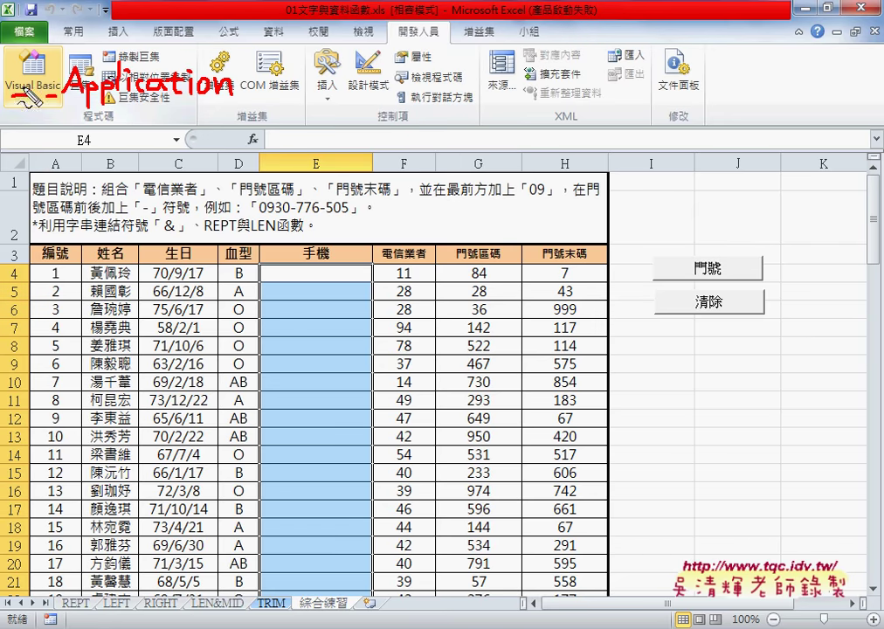
{"action": "mouse_move", "coordinate": [59, 129]}
{"action": "left_mouse_down"}
{"action": "mouse_move", "coordinate": [85, 130]}
{"action": "mouse_move", "coordinate": [92, 165]}
{"action": "left_mouse_up"}
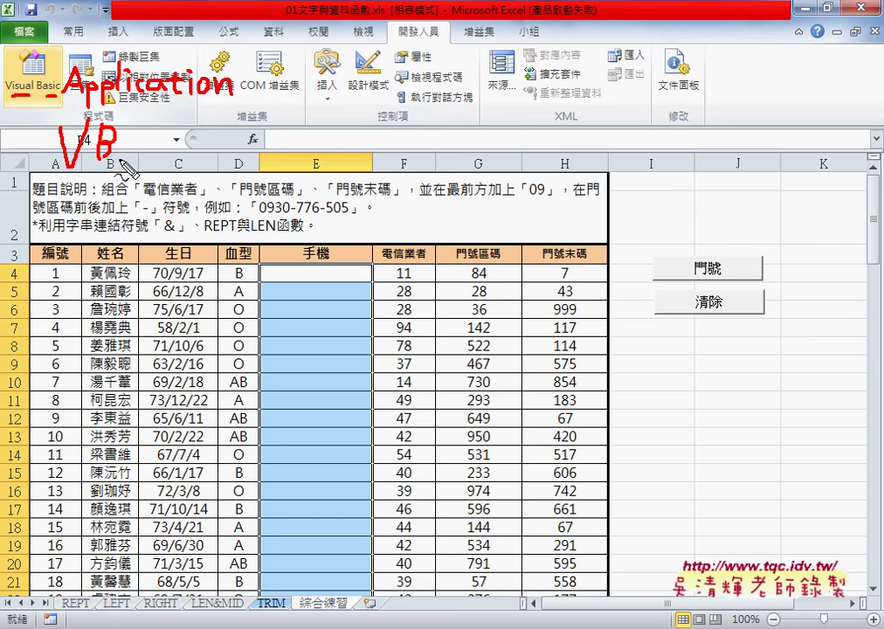
{"action": "left_click", "coordinate": [132, 160]}
{"action": "mouse_move", "coordinate": [139, 130]}
{"action": "left_mouse_down"}
{"action": "mouse_move", "coordinate": [140, 162]}
{"action": "mouse_move", "coordinate": [168, 125]}
{"action": "mouse_move", "coordinate": [177, 160]}
{"action": "mouse_move", "coordinate": [200, 135]}
{"action": "mouse_move", "coordinate": [188, 162]}
{"action": "left_mouse_up"}
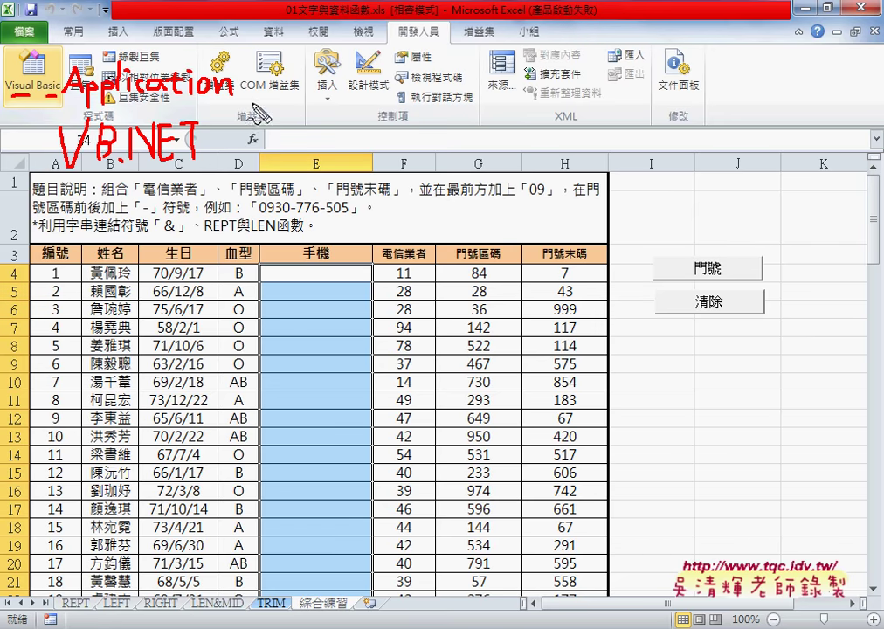
{"action": "left_click_drag", "start_coordinate": [58, 163], "coordinate": [201, 159]}
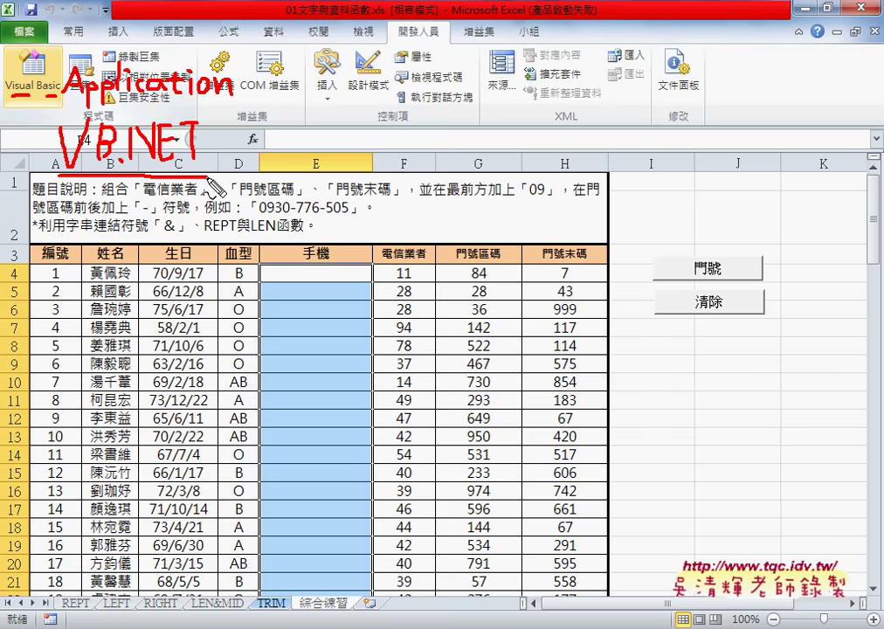
{"action": "key", "text": "Escape"}
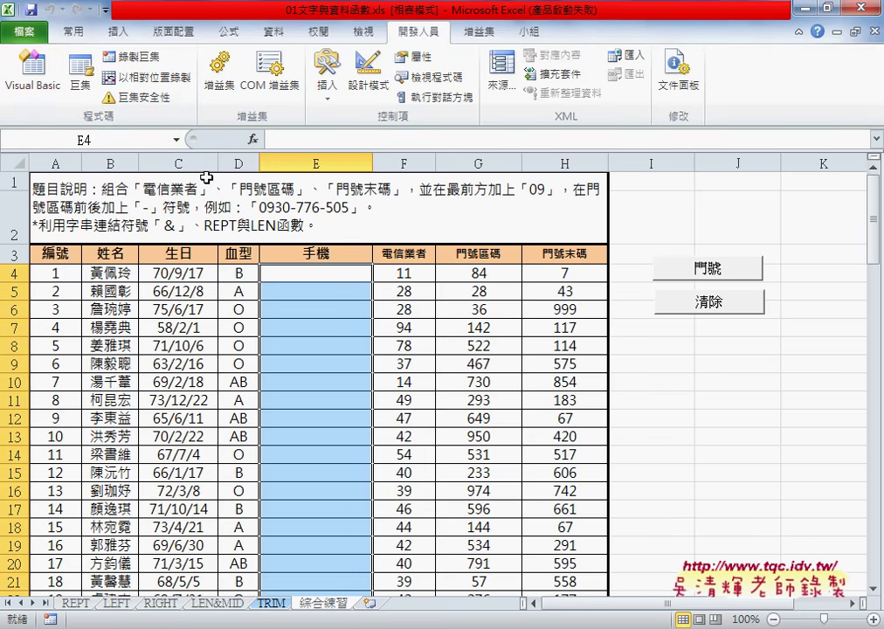
Step: Open the VBA editor and restore it to a smaller floating window over the sheet
{"action": "left_click", "coordinate": [44, 76]}
{"action": "double_click", "coordinate": [158, 19]}
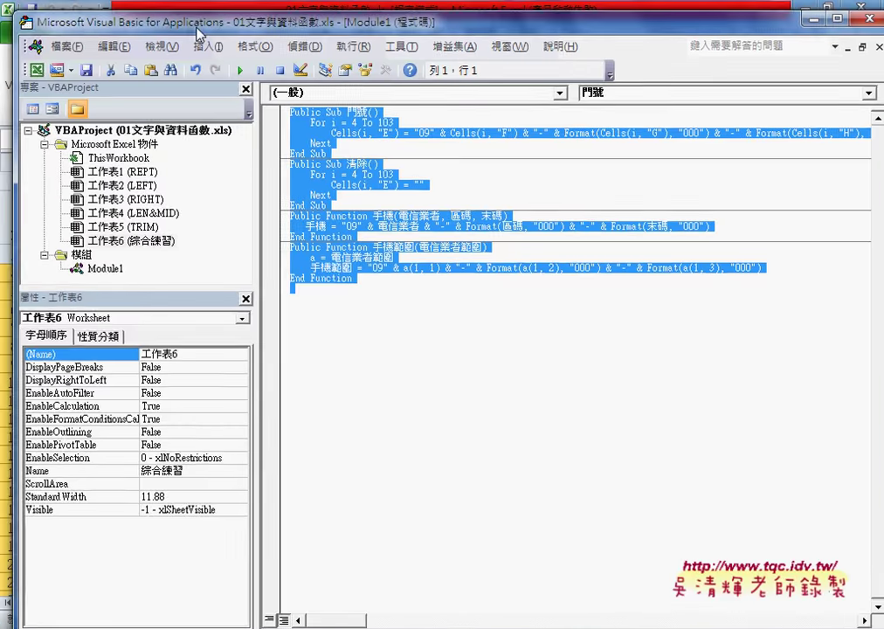
{"action": "left_click_drag", "start_coordinate": [160, 44], "coordinate": [206, 80]}
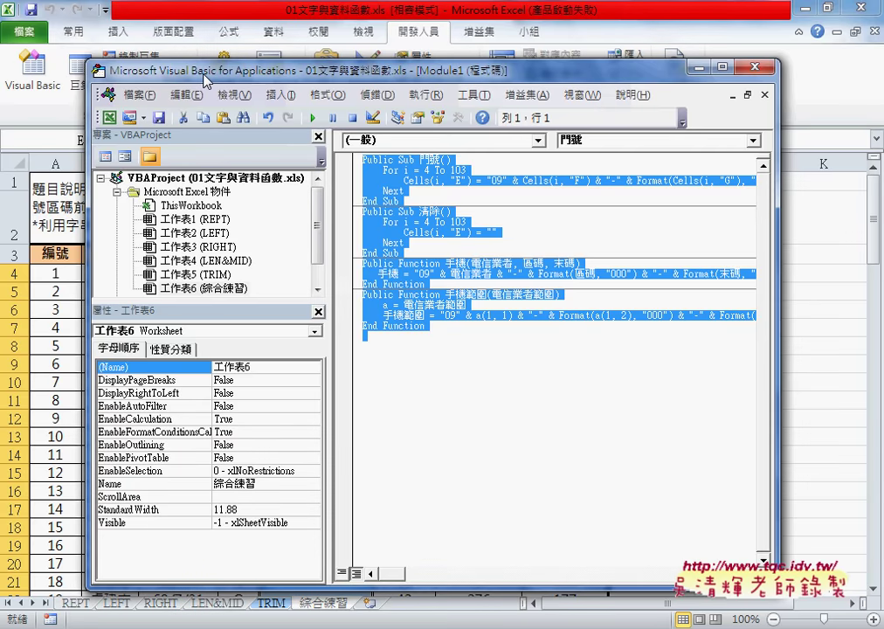
{"action": "left_click", "coordinate": [577, 54]}
{"action": "left_click", "coordinate": [48, 81]}
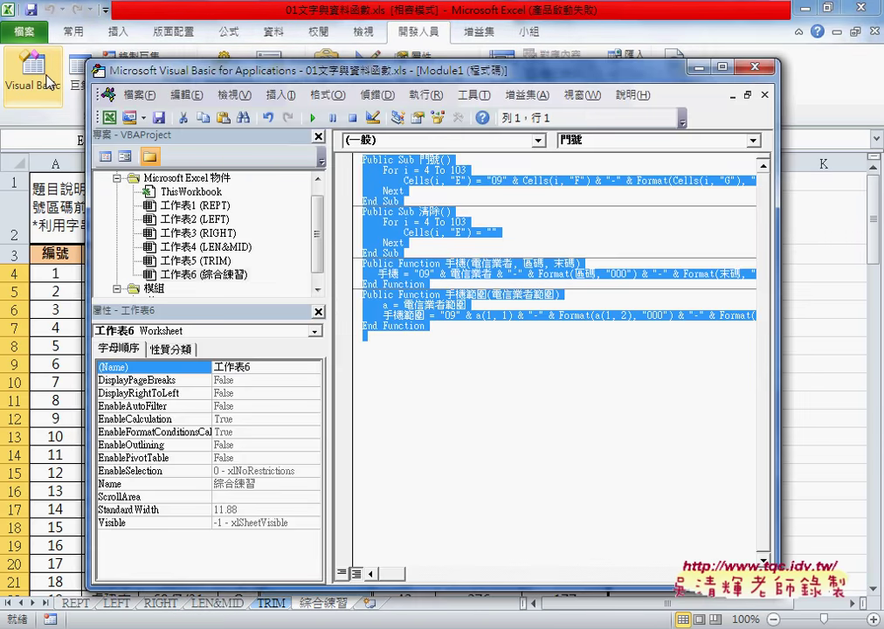
Step: Resize and move the editor and narrow the project pane so the 手機 column shows beside the code
{"action": "left_click_drag", "start_coordinate": [349, 70], "coordinate": [271, 21]}
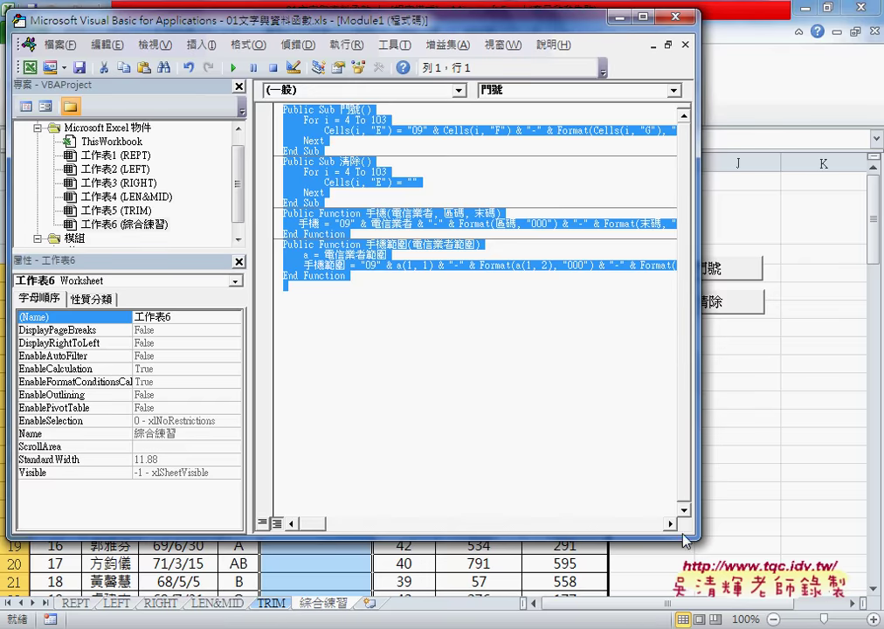
{"action": "mouse_move", "coordinate": [685, 540]}
{"action": "left_mouse_down"}
{"action": "mouse_move", "coordinate": [835, 603]}
{"action": "mouse_move", "coordinate": [765, 568]}
{"action": "left_mouse_up"}
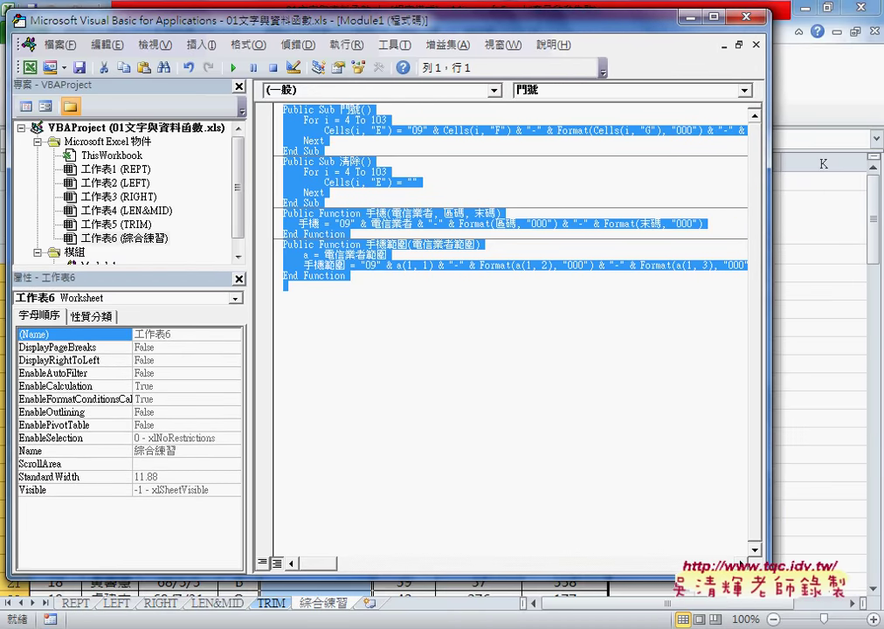
{"action": "left_click_drag", "start_coordinate": [70, 26], "coordinate": [124, 64]}
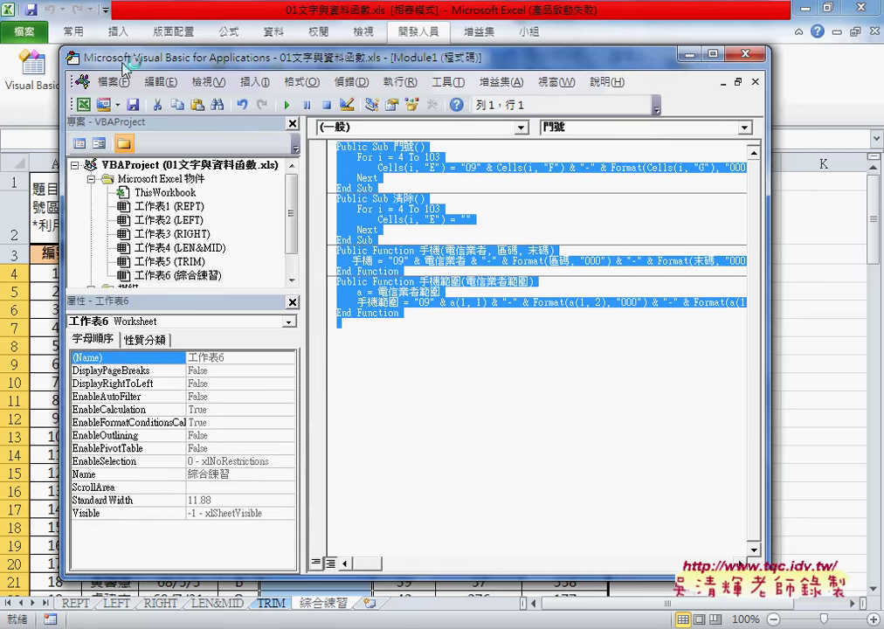
{"action": "left_click_drag", "start_coordinate": [304, 193], "coordinate": [229, 193]}
{"action": "left_click", "coordinate": [464, 361]}
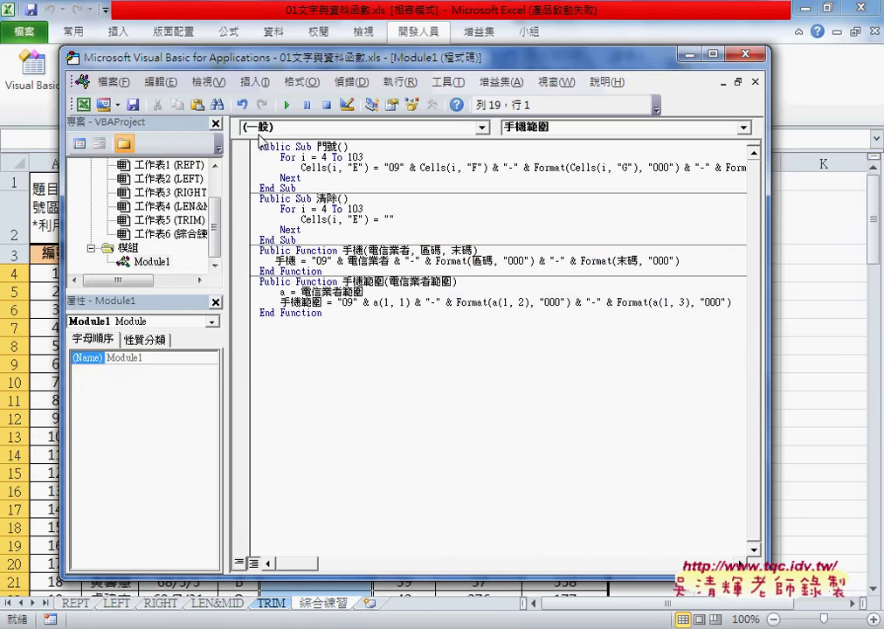
{"action": "left_click_drag", "start_coordinate": [362, 60], "coordinate": [492, 70]}
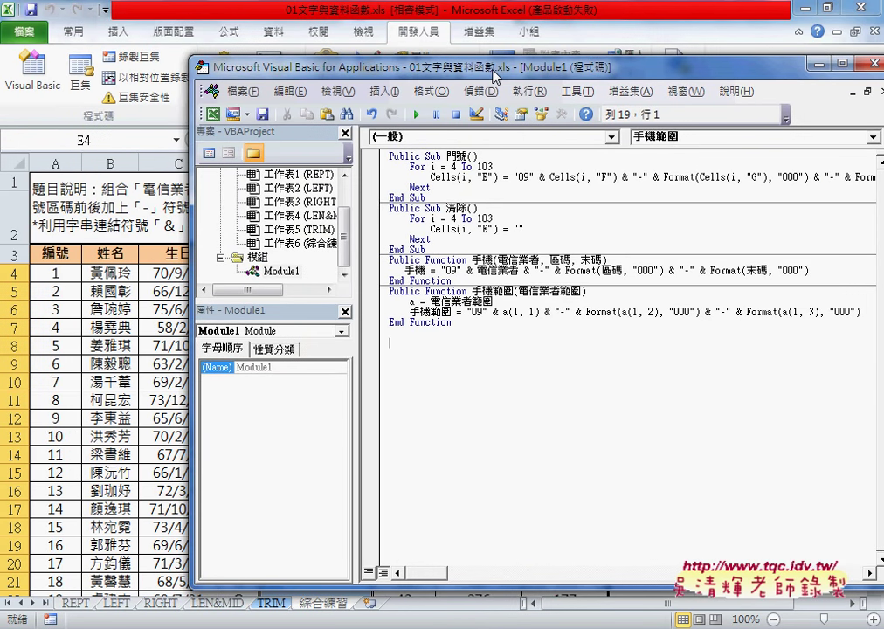
{"action": "left_click_drag", "start_coordinate": [496, 74], "coordinate": [690, 85]}
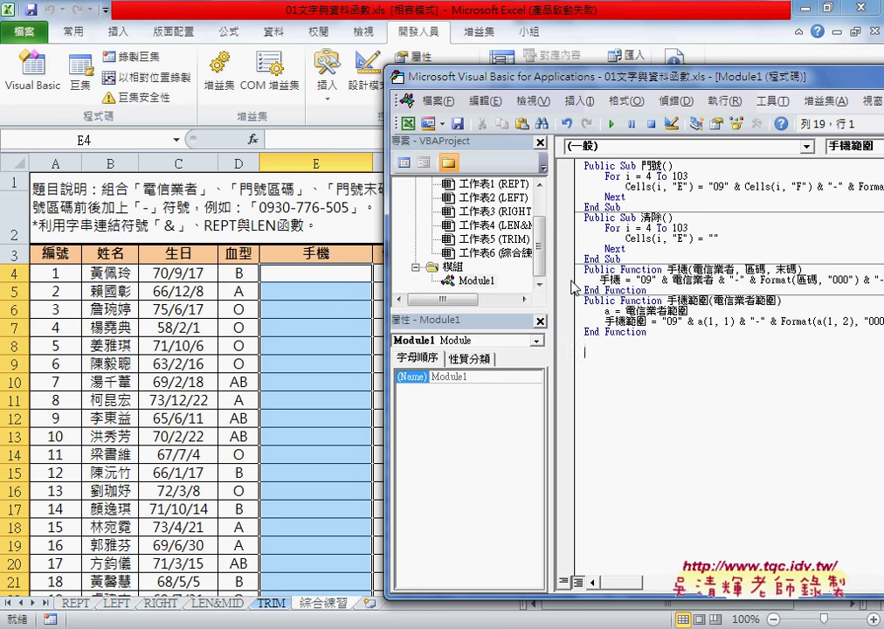
Step: Remove Module1 from the project without exporting, then enlarge the project tree to show all sheets
{"action": "right_click", "coordinate": [477, 281]}
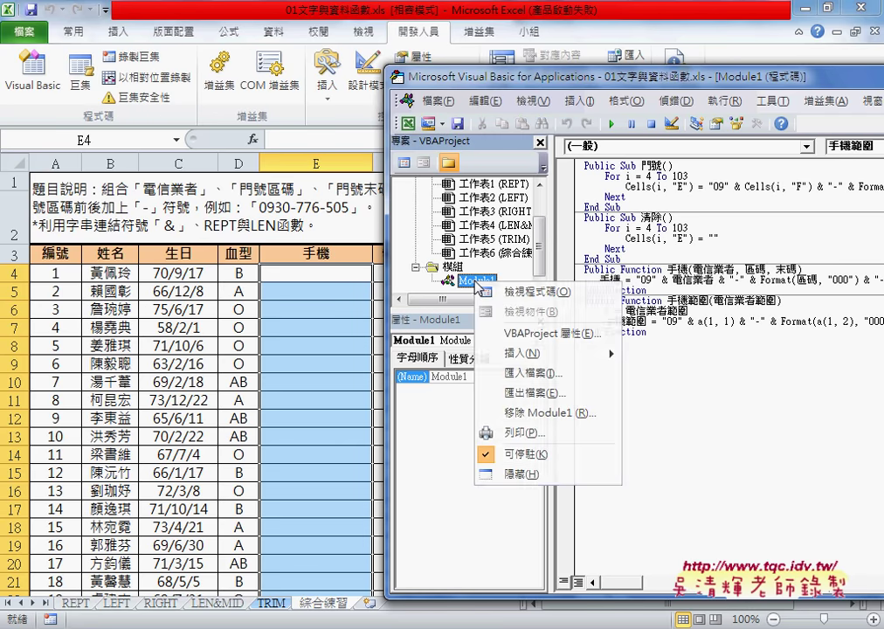
{"action": "left_click", "coordinate": [535, 419]}
{"action": "left_click", "coordinate": [413, 381]}
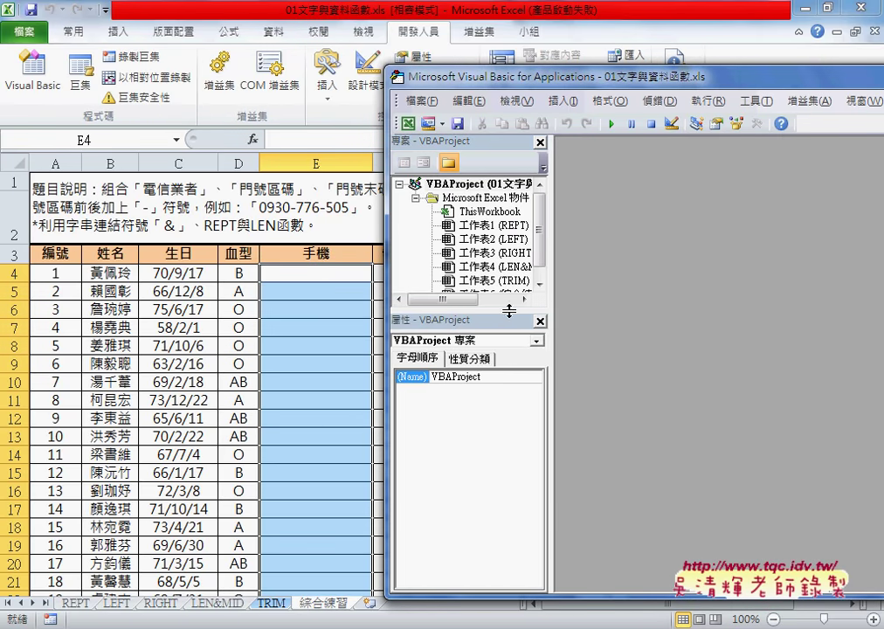
{"action": "left_click_drag", "start_coordinate": [509, 311], "coordinate": [507, 420]}
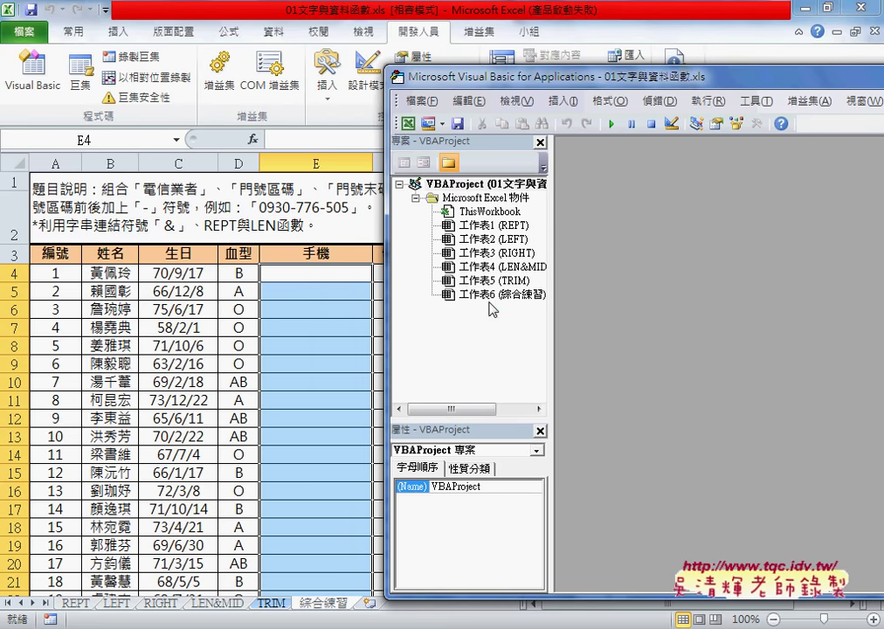
{"action": "mouse_move", "coordinate": [501, 86]}
{"action": "left_mouse_down"}
{"action": "mouse_move", "coordinate": [241, 74]}
{"action": "mouse_move", "coordinate": [481, 78]}
{"action": "left_mouse_up"}
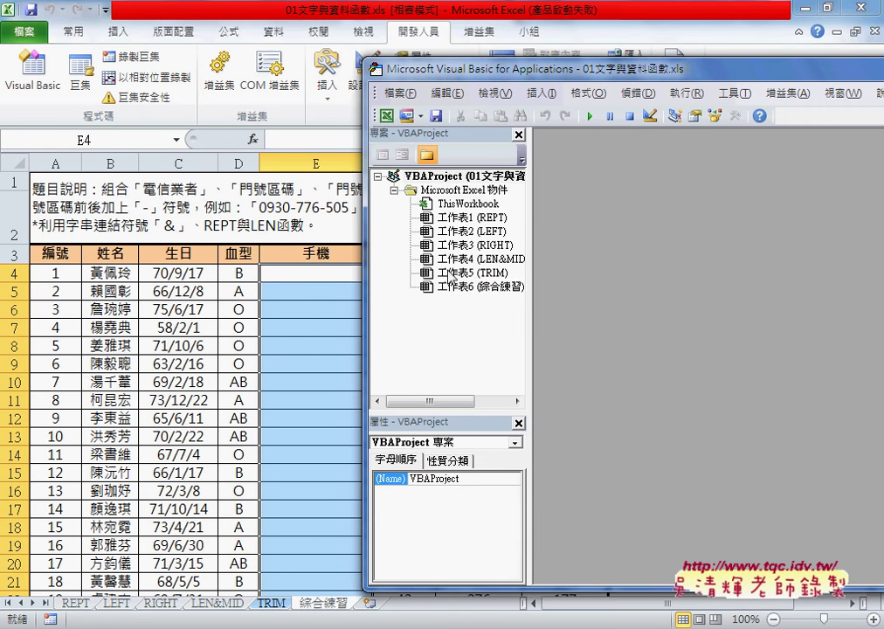
Step: Insert a new module into the VBA project from a worksheet's 插入 > 模組 menu
{"action": "left_click", "coordinate": [458, 286]}
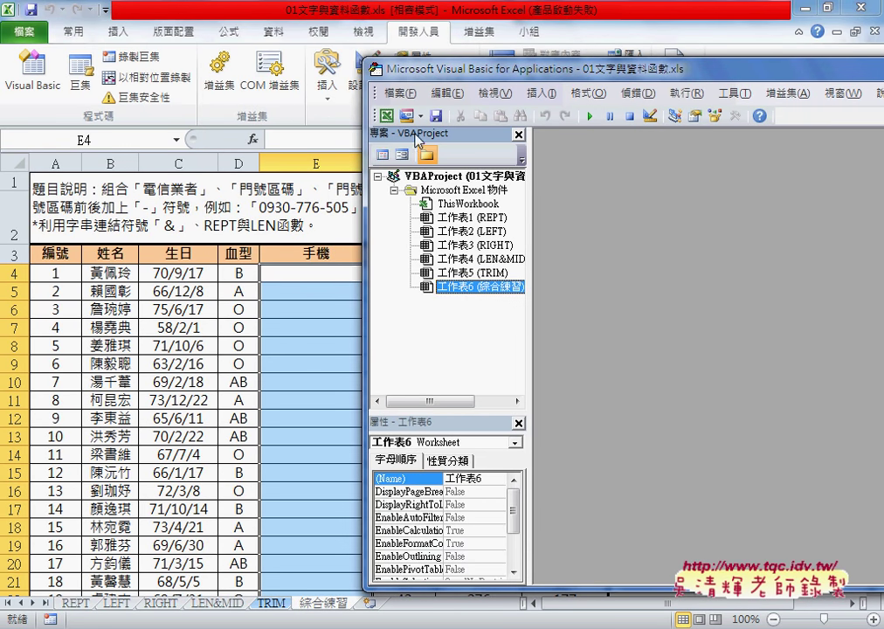
{"action": "right_click", "coordinate": [461, 234]}
{"action": "mouse_move", "coordinate": [515, 311]}
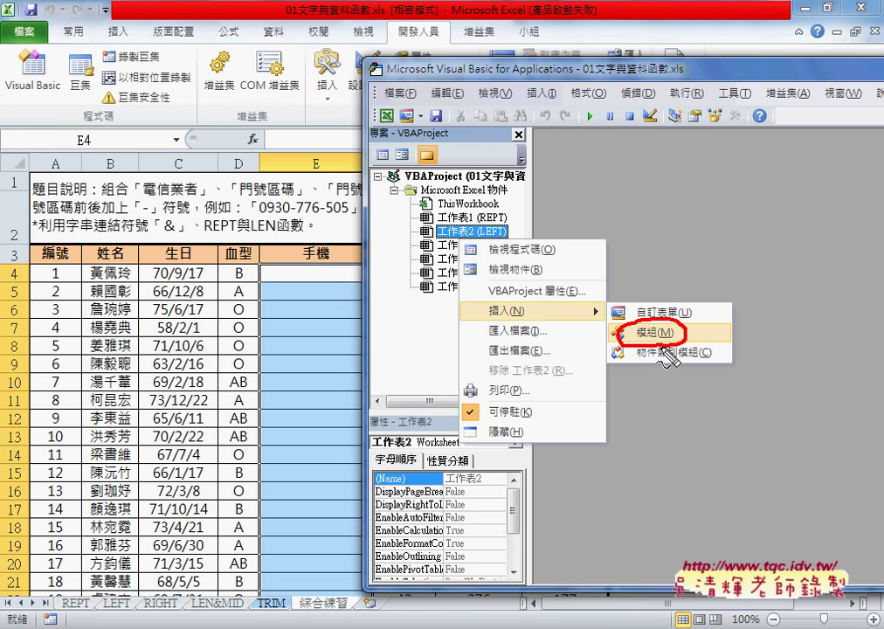
{"action": "mouse_move", "coordinate": [509, 229]}
{"action": "left_mouse_down"}
{"action": "mouse_move", "coordinate": [510, 241]}
{"action": "mouse_move", "coordinate": [612, 330]}
{"action": "left_mouse_up"}
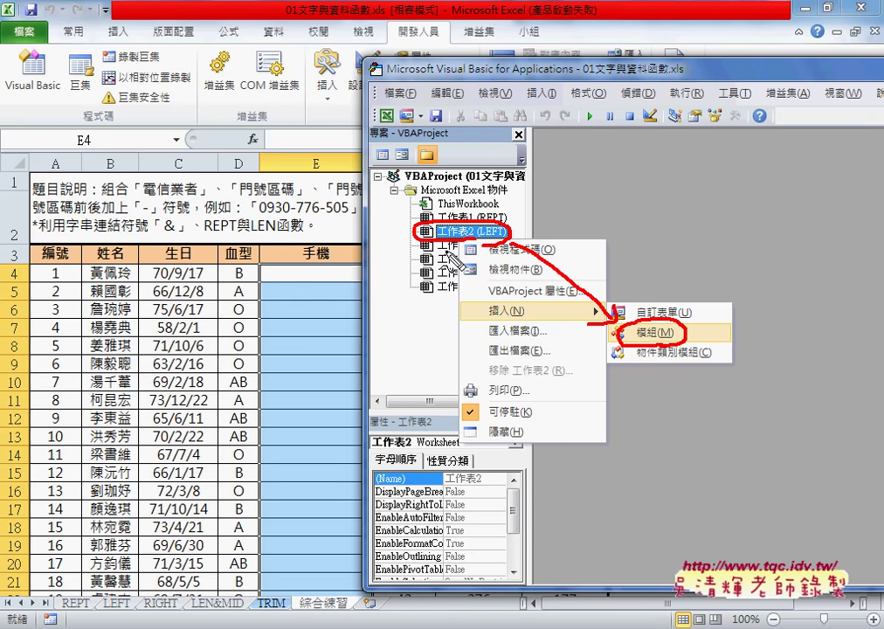
{"action": "key", "text": "Escape"}
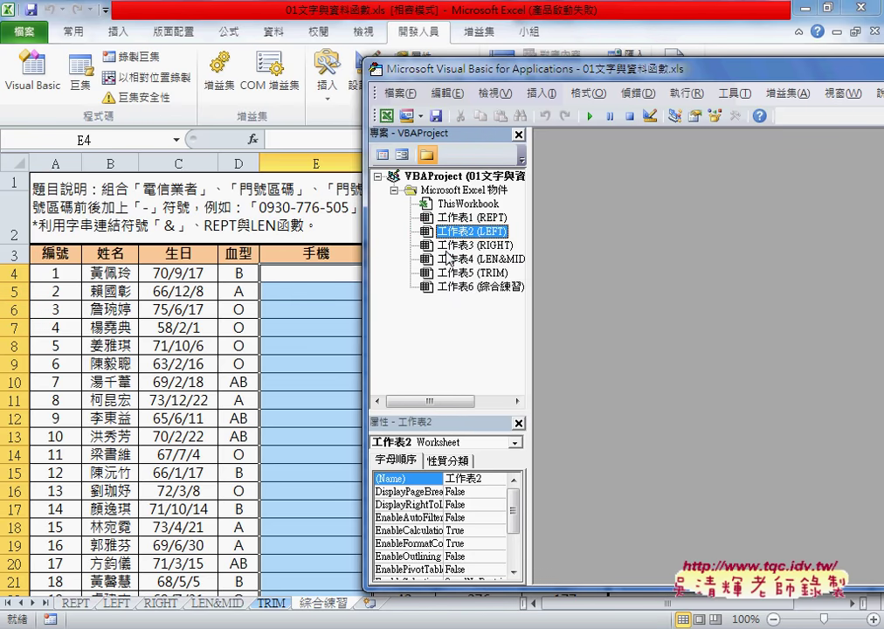
{"action": "right_click", "coordinate": [446, 252]}
{"action": "mouse_move", "coordinate": [542, 324]}
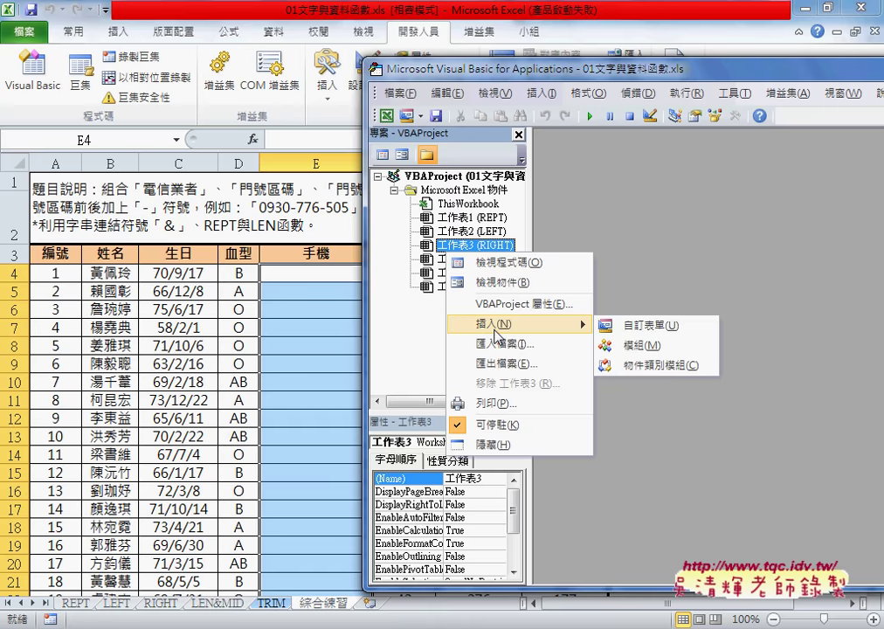
{"action": "left_click", "coordinate": [642, 347]}
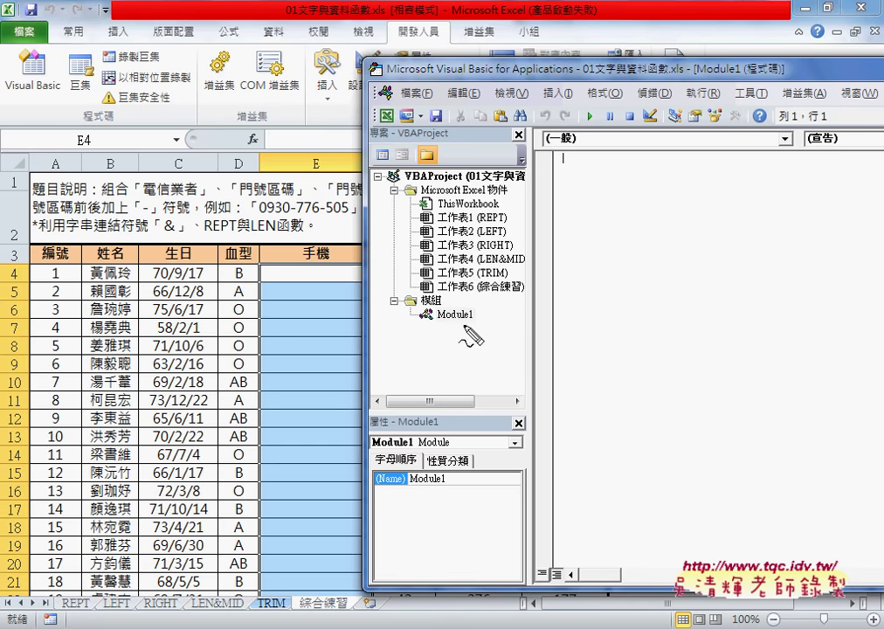
{"action": "mouse_move", "coordinate": [476, 307]}
{"action": "left_mouse_down"}
{"action": "mouse_move", "coordinate": [478, 316]}
{"action": "mouse_move", "coordinate": [558, 297]}
{"action": "mouse_move", "coordinate": [555, 306]}
{"action": "left_mouse_up"}
{"action": "mouse_move", "coordinate": [622, 365]}
{"action": "left_mouse_down"}
{"action": "mouse_move", "coordinate": [573, 178]}
{"action": "mouse_move", "coordinate": [642, 371]}
{"action": "left_mouse_up"}
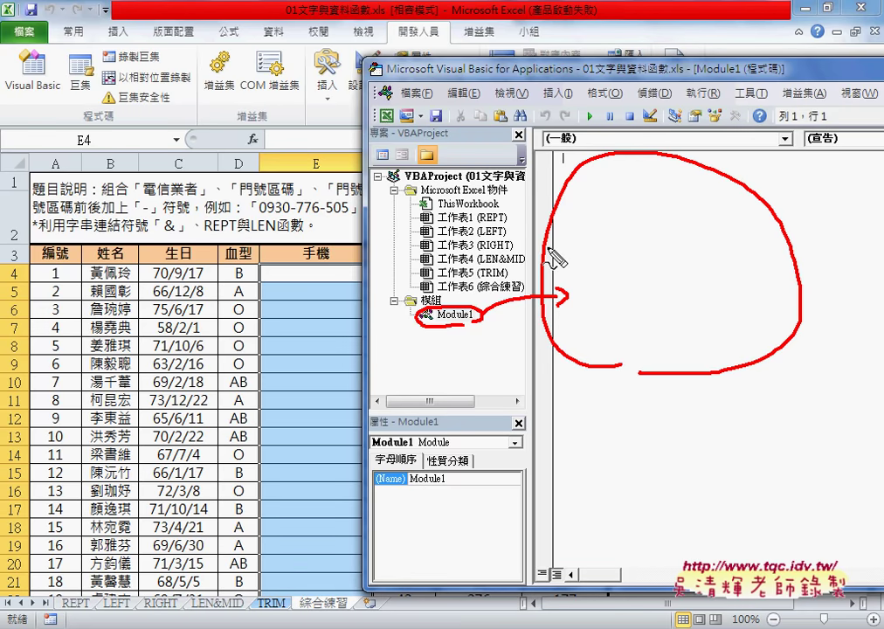
{"action": "key", "text": "Escape"}
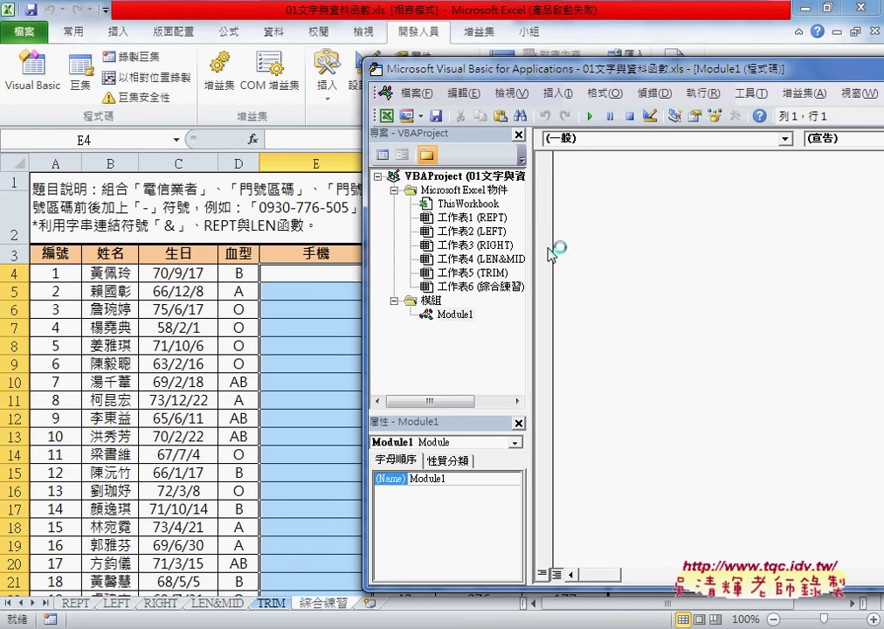
Step: Reposition the editor and reopen the empty Module1 code window
{"action": "left_click_drag", "start_coordinate": [535, 74], "coordinate": [259, 74]}
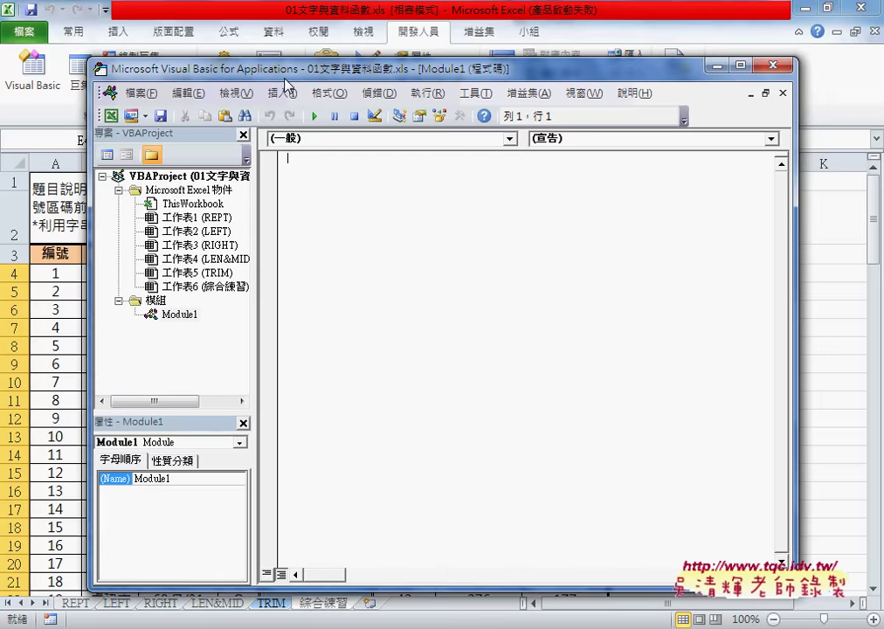
{"action": "left_click", "coordinate": [783, 94]}
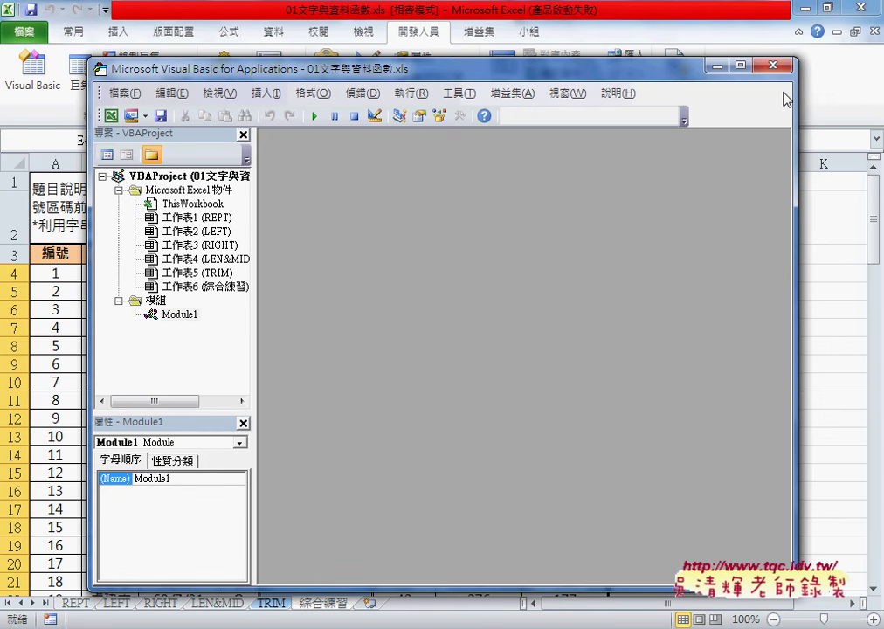
{"action": "double_click", "coordinate": [179, 315]}
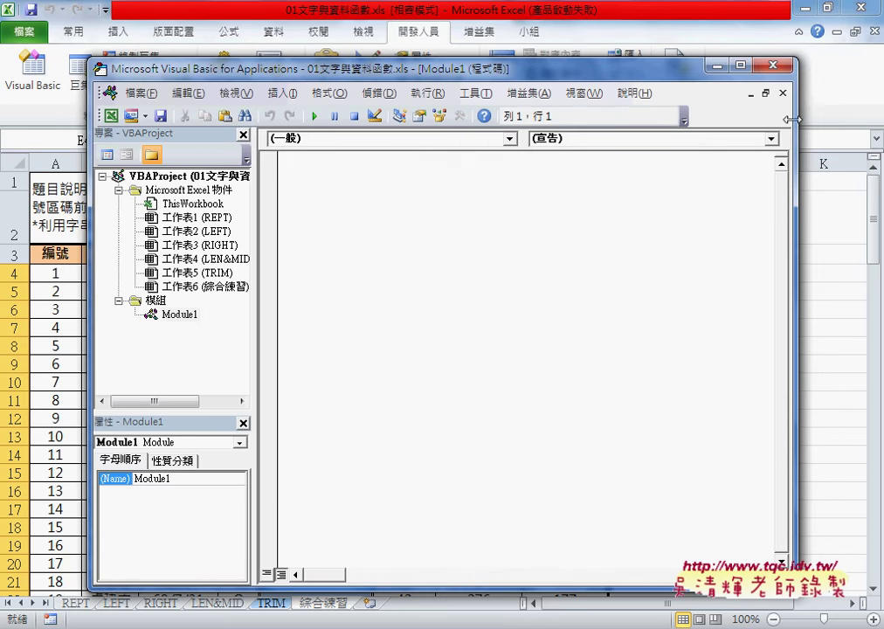
{"action": "left_click", "coordinate": [783, 93]}
{"action": "left_click", "coordinate": [181, 315]}
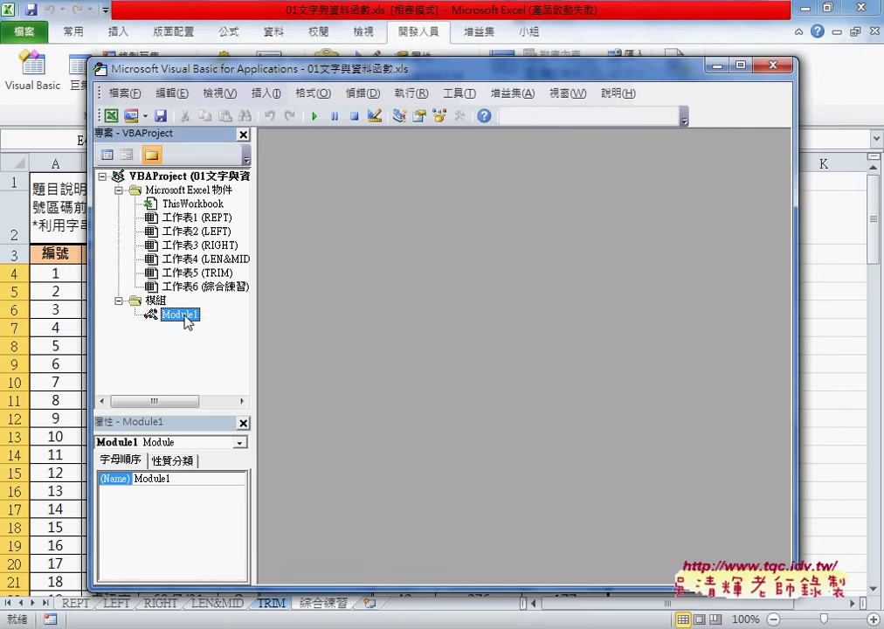
{"action": "double_click", "coordinate": [184, 316]}
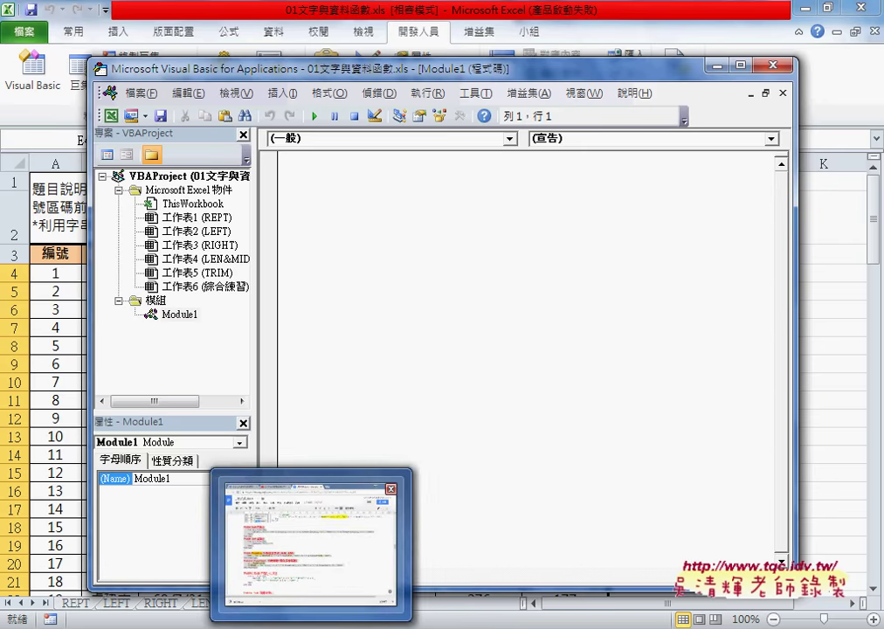
Step: Select the code from 門號 through 手機範圍 in the Google Docs notes and return to the editor
{"action": "left_click", "coordinate": [310, 517]}
{"action": "left_click", "coordinate": [97, 220]}
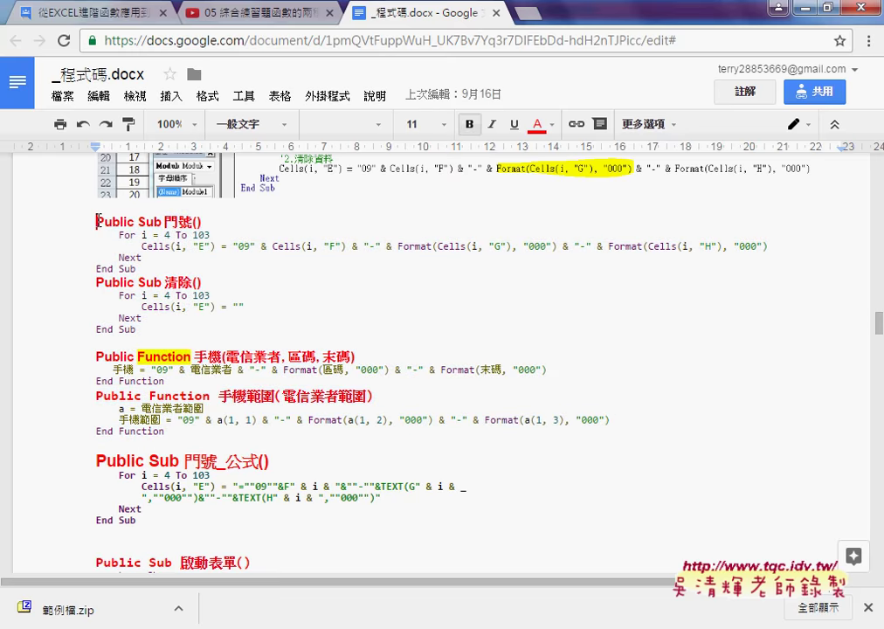
{"action": "left_click_drag", "start_coordinate": [97, 220], "coordinate": [199, 430]}
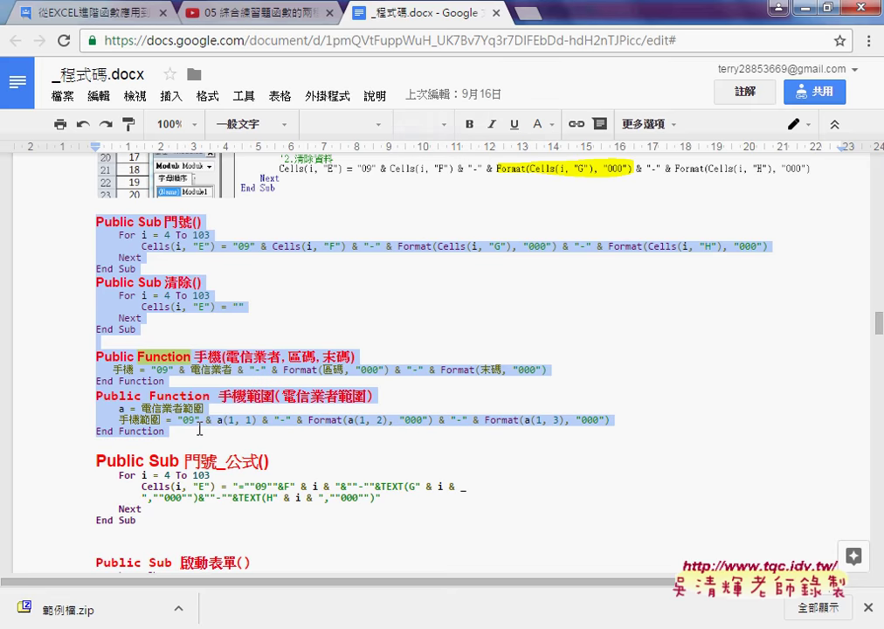
{"action": "left_click", "coordinate": [780, 7]}
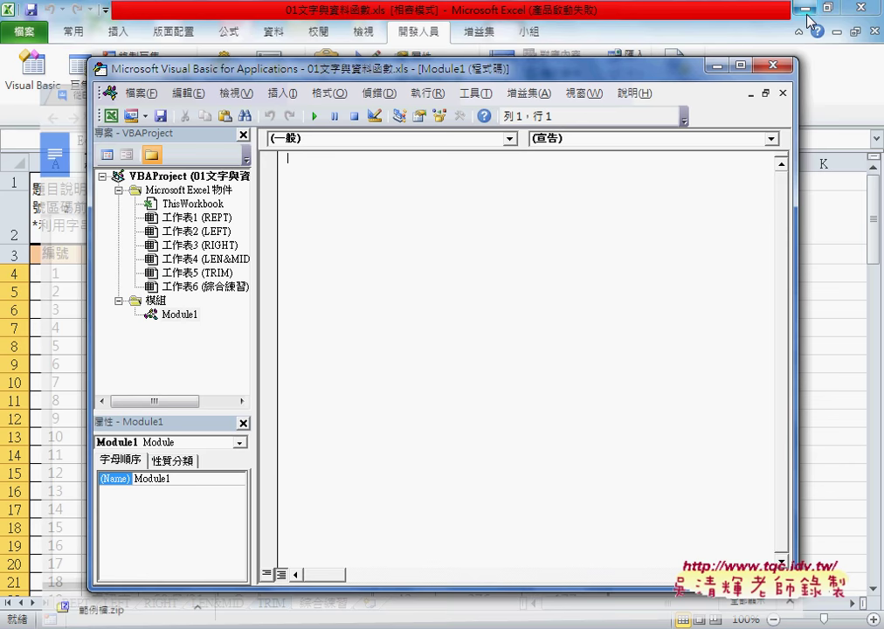
Step: Paste the copied macro code into the new Module1 and shift the editor to reveal the 手機 column
{"action": "right_click", "coordinate": [509, 247]}
{"action": "left_click", "coordinate": [550, 297]}
{"action": "left_click_drag", "start_coordinate": [382, 75], "coordinate": [719, 83]}
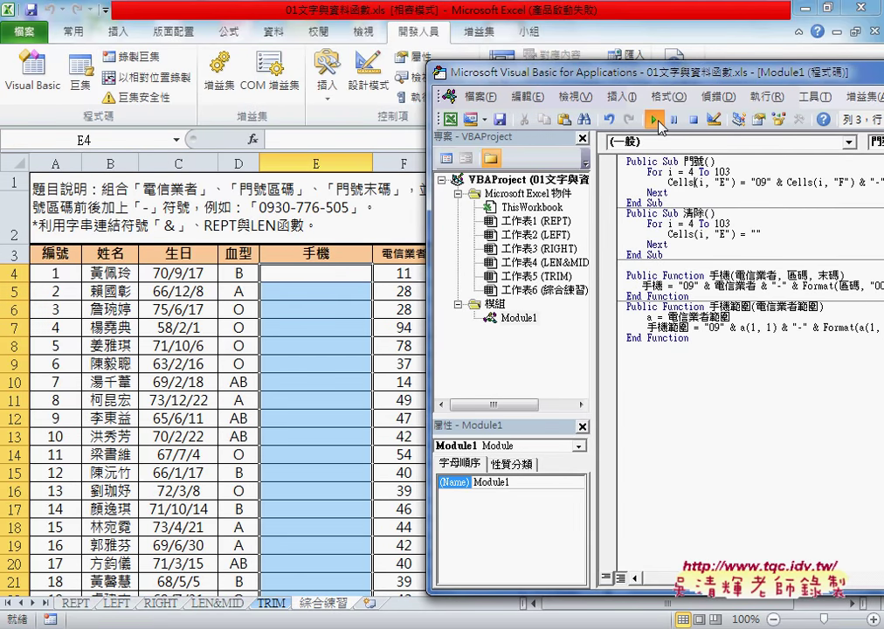
Step: Test-run 門號 and 清除 twice, leaving the 手機 column empty, then select all the code
{"action": "left_click", "coordinate": [655, 120]}
{"action": "left_click", "coordinate": [669, 234]}
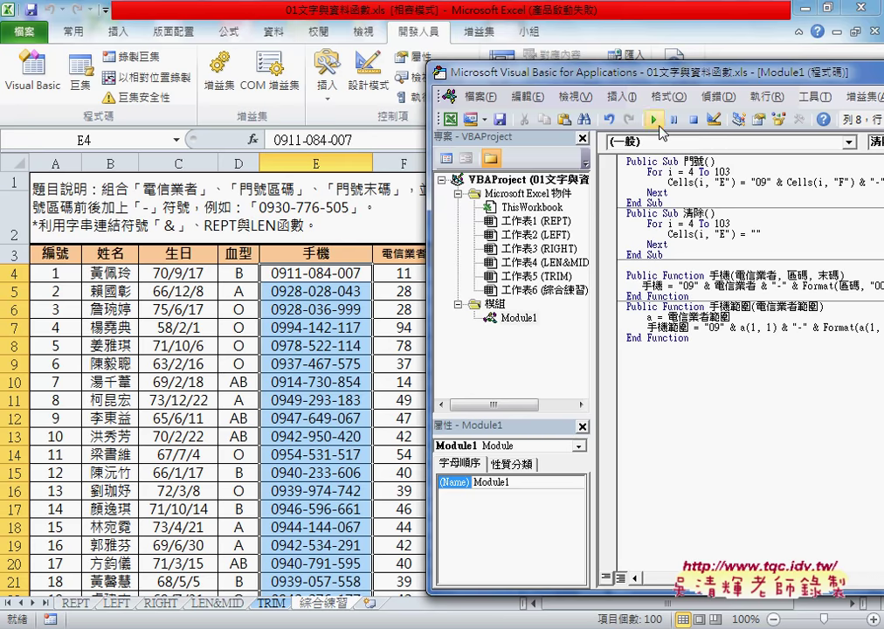
{"action": "left_click", "coordinate": [654, 120]}
{"action": "left_click", "coordinate": [690, 172]}
{"action": "mouse_move", "coordinate": [689, 155]}
{"action": "left_mouse_down"}
{"action": "mouse_move", "coordinate": [706, 155]}
{"action": "mouse_move", "coordinate": [685, 161]}
{"action": "left_mouse_up"}
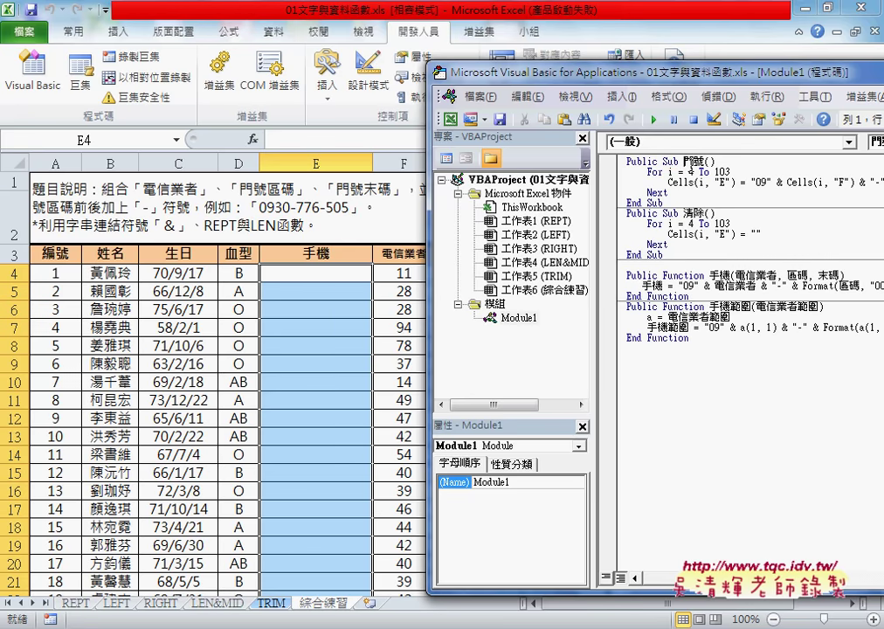
{"action": "key", "text": "F5"}
{"action": "left_click", "coordinate": [683, 231]}
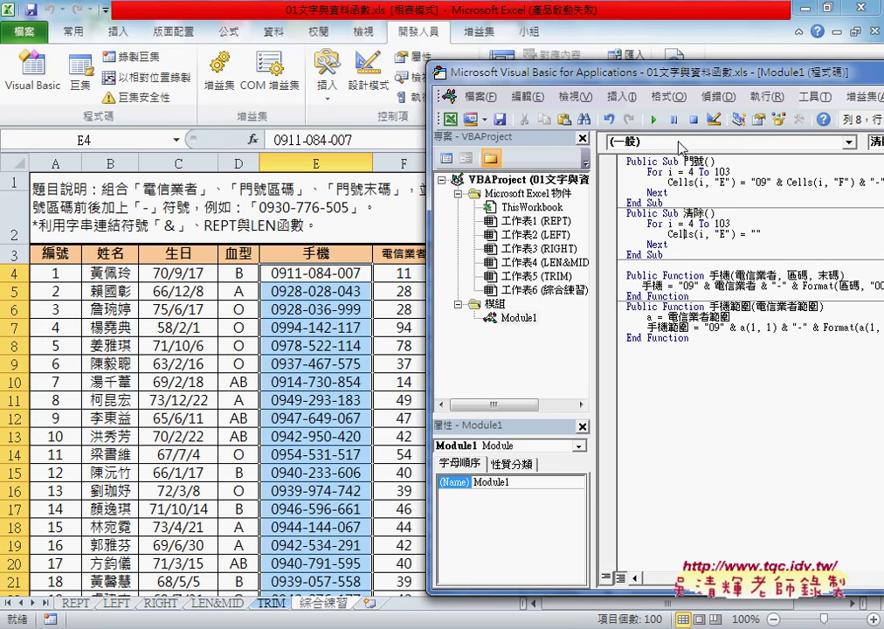
{"action": "left_click", "coordinate": [654, 119]}
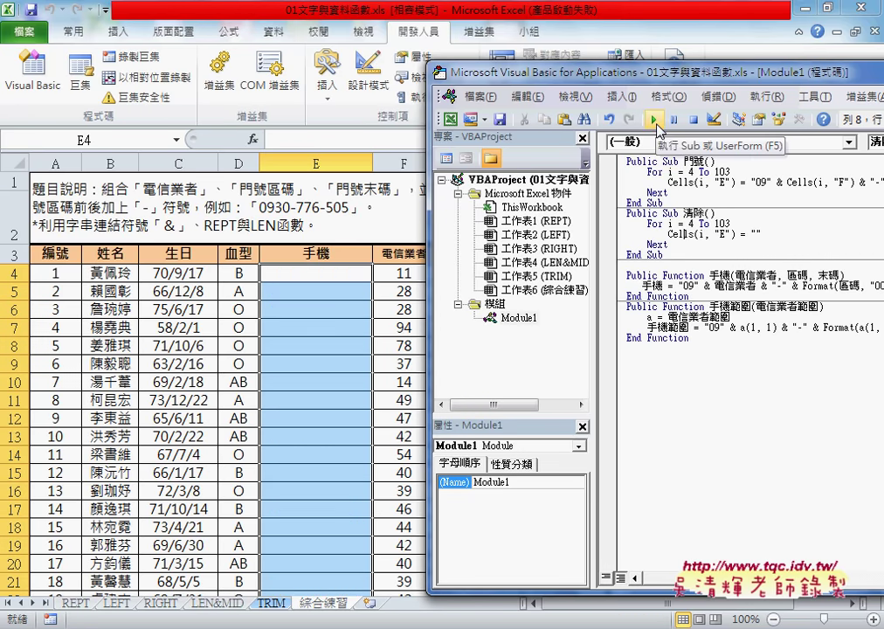
{"action": "left_click", "coordinate": [692, 290]}
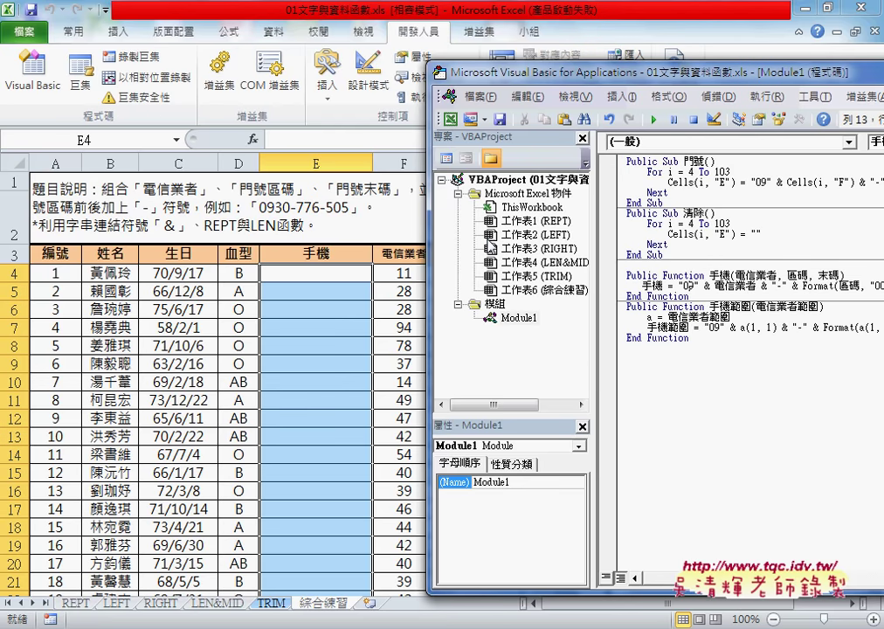
{"action": "left_click_drag", "start_coordinate": [631, 349], "coordinate": [611, 163]}
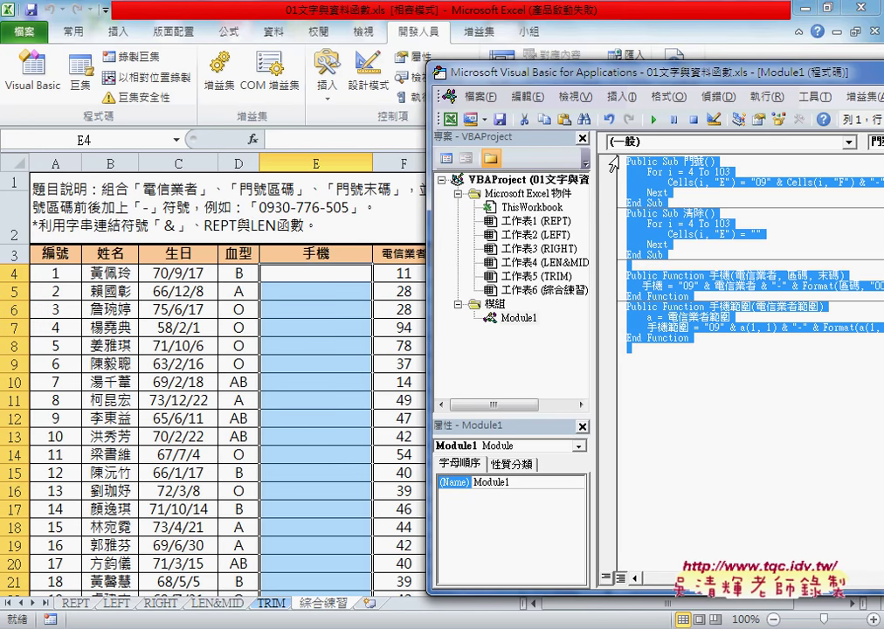